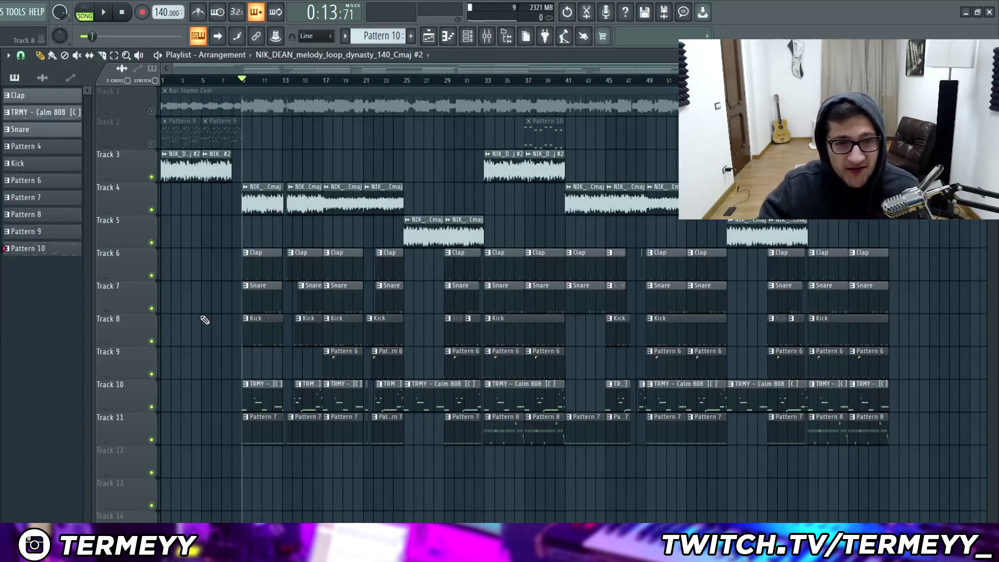
Check the sampler settings of the NIK_DEAN melody loop #2 clip on Track 3, close them, and play the clip.
scroll(159, 292, "up", 6)
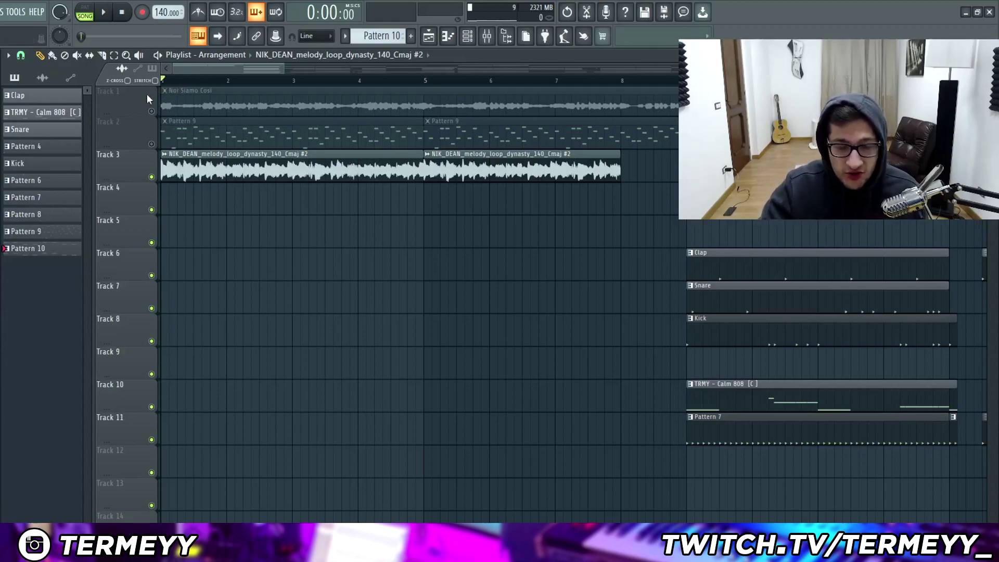
left_click(195, 154)
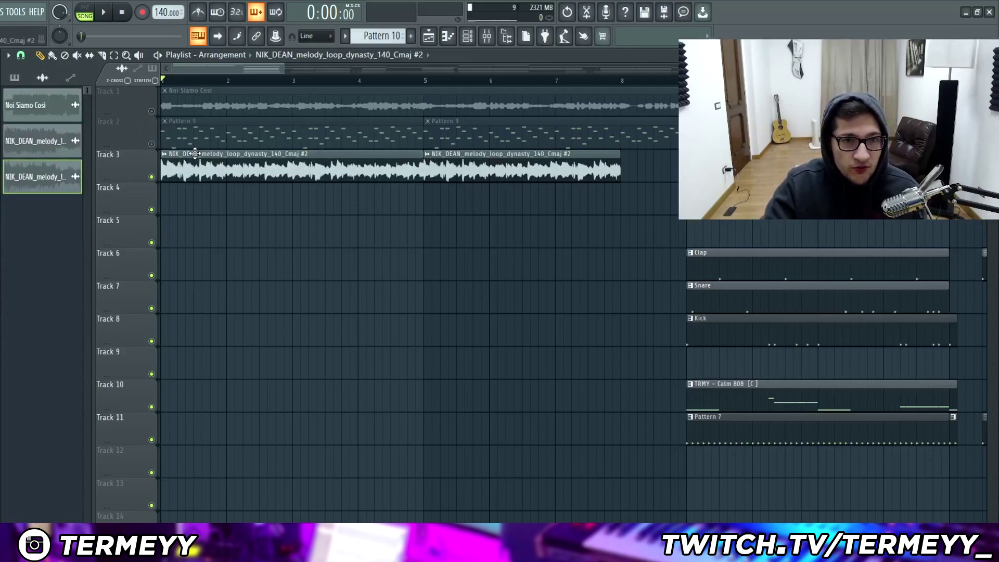
double_click(195, 153)
double_click(195, 153)
double_click(195, 154)
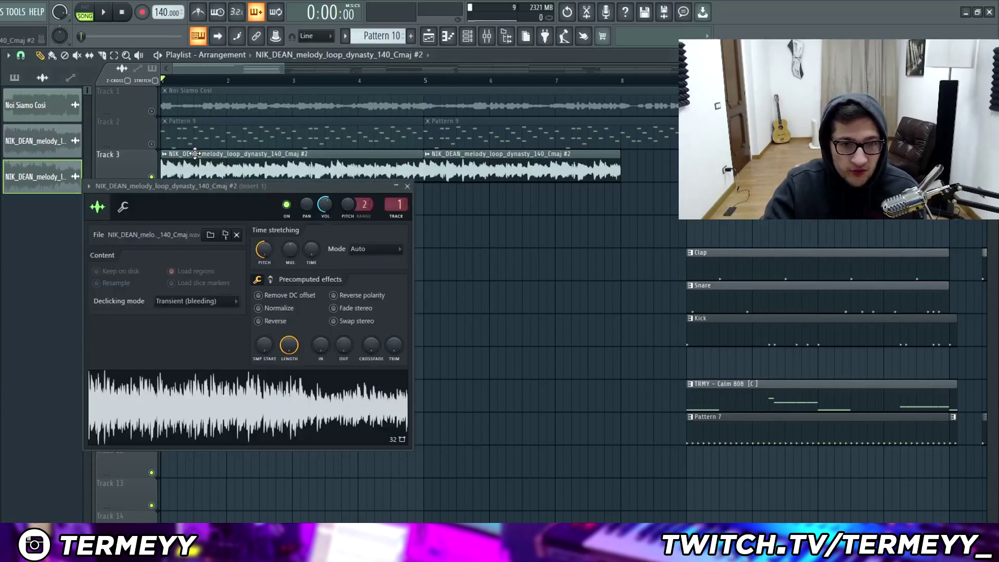
left_click(241, 169)
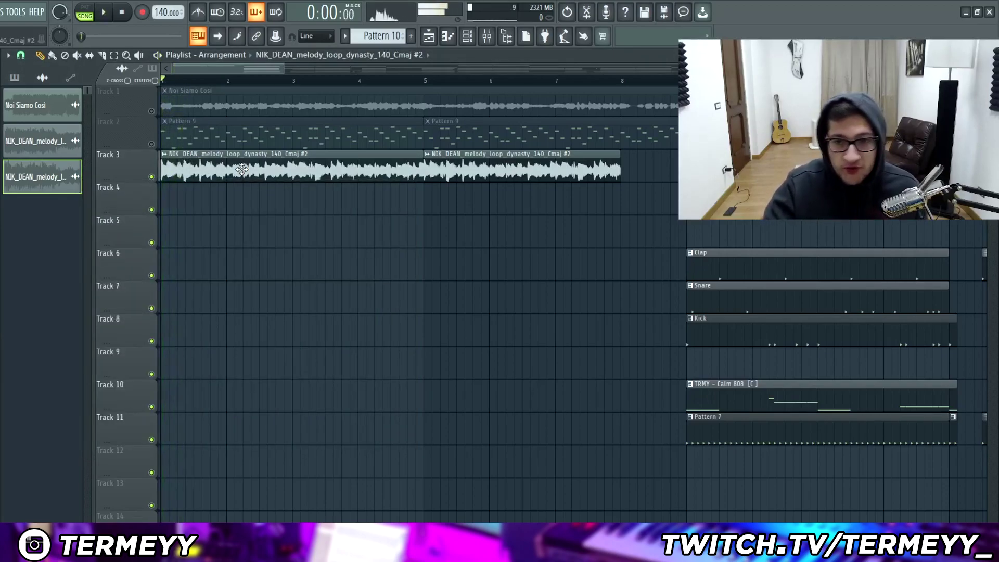
Play the soloed melody loop on Track 4 from bar 9 and stop playback.
scroll(374, 102, "down", 4)
left_click(370, 81)
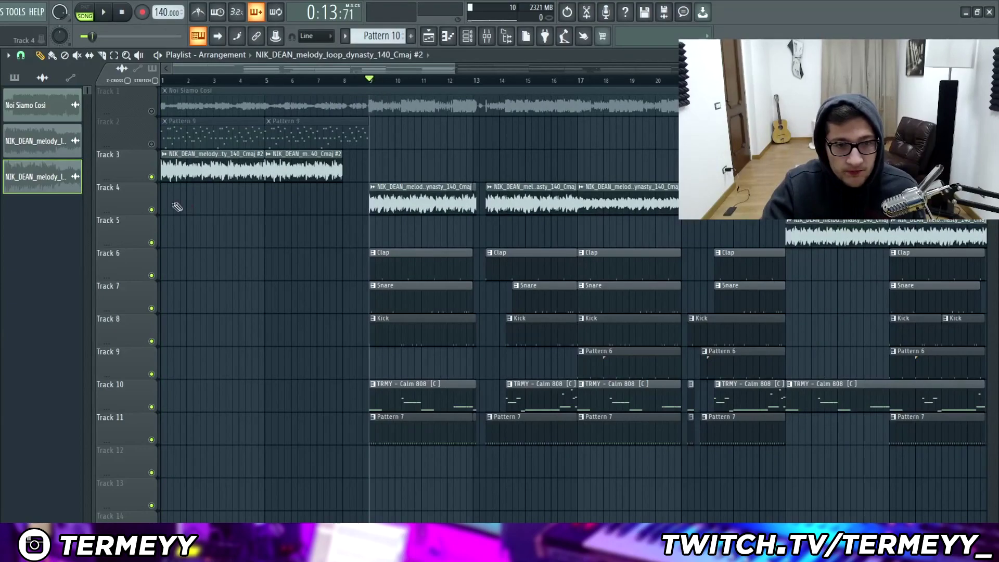
key("space")
scroll(152, 151, "down", 3)
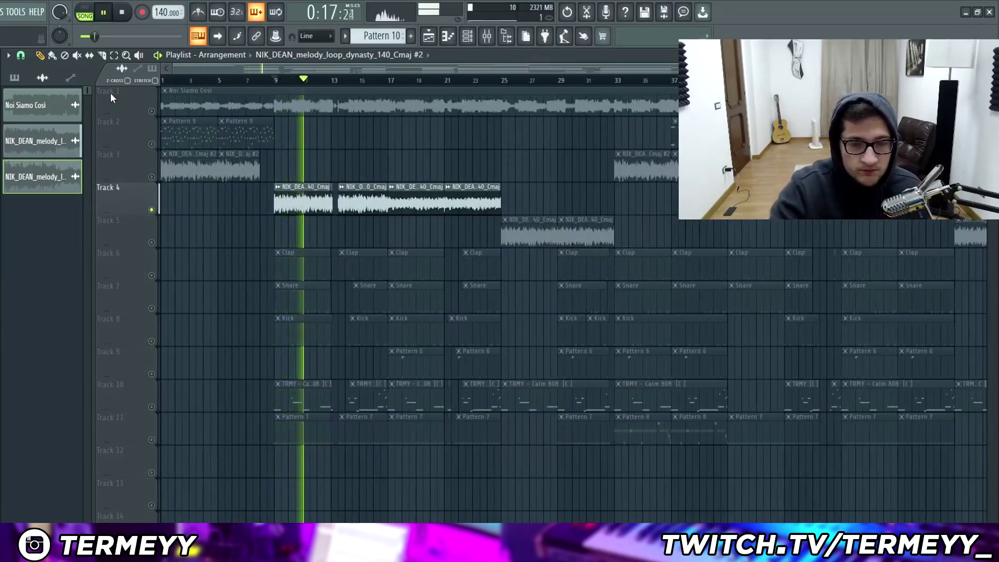
key("space")
Unmute Track 5 alongside the soloed Track 4 and audition the melody loops from bar 17 and from bar 25.
left_click(151, 243)
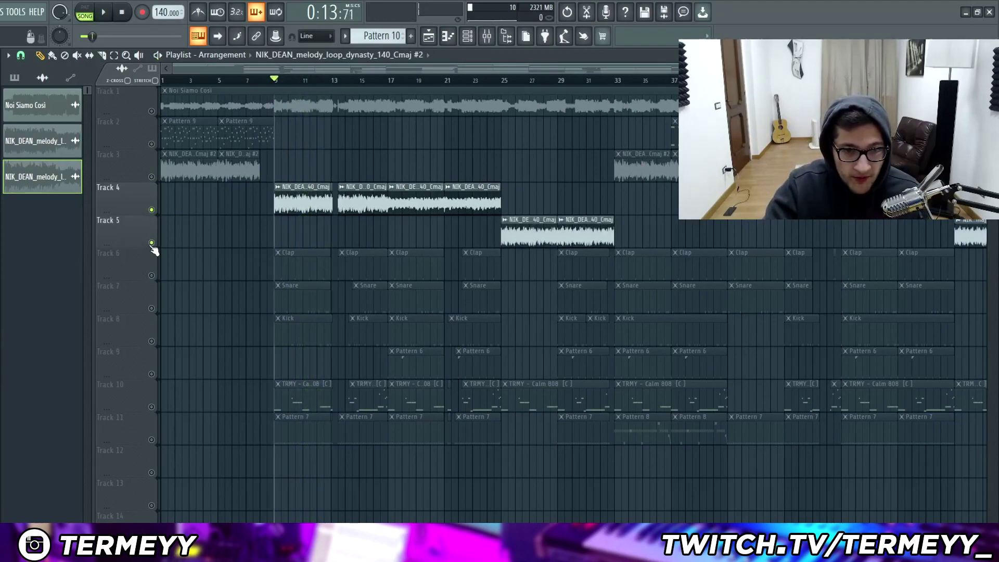
left_click(394, 79)
key("space")
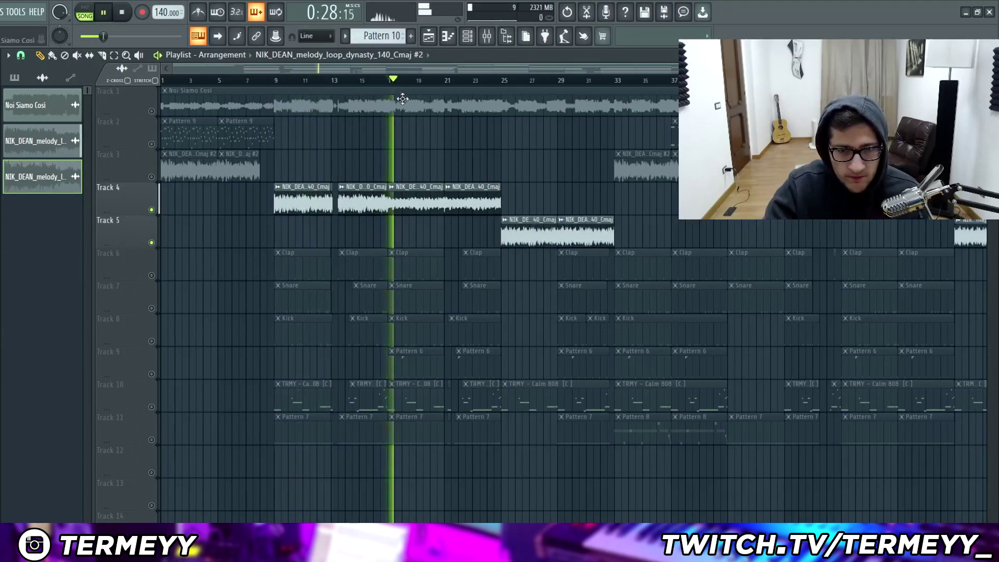
key("space")
left_click(505, 83)
key("space")
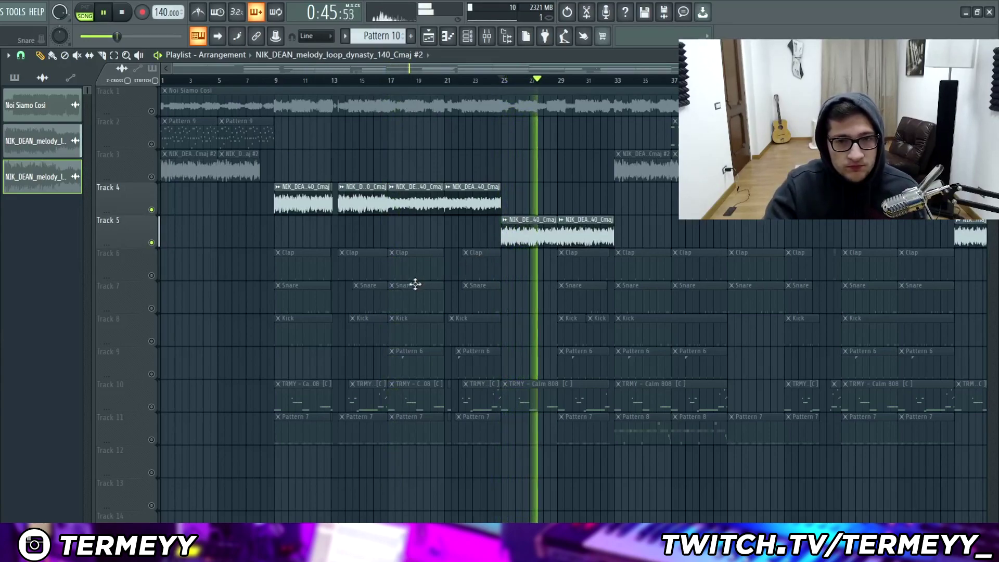
key("space")
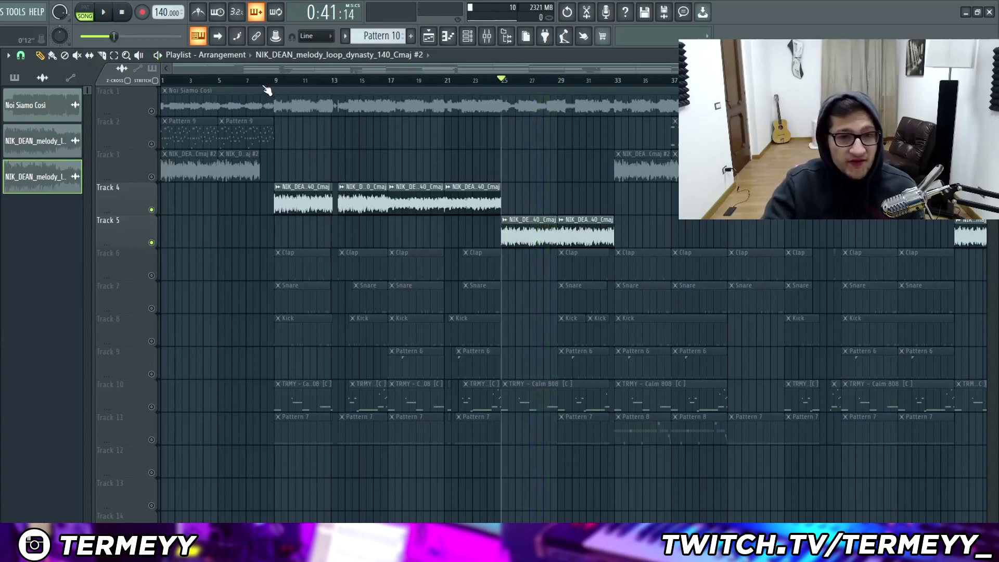
Return the playhead to the song start, solo Track 2, and select its Pattern 9 clip.
left_click(162, 81)
right_click(158, 148)
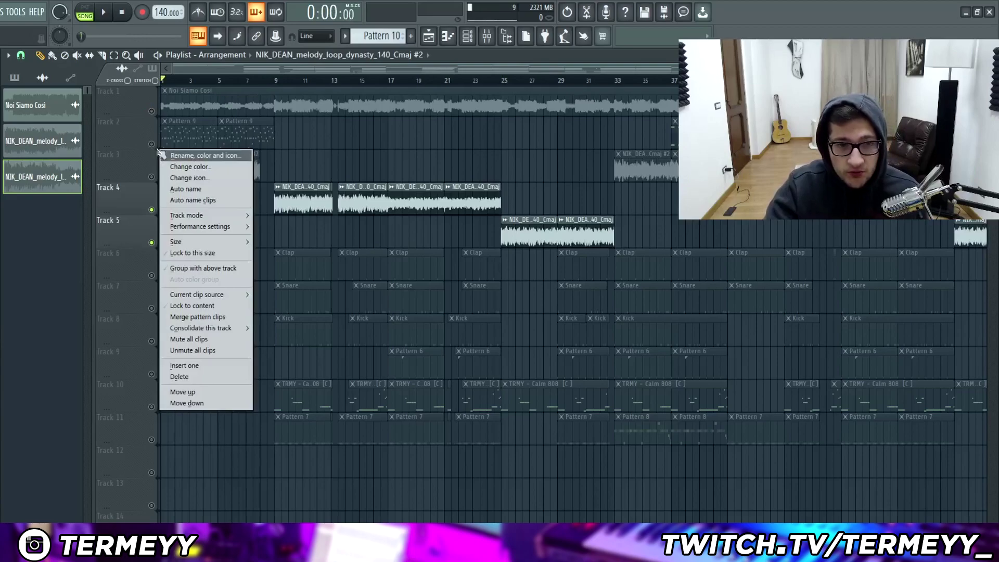
right_click(152, 144)
left_click(467, 36)
left_click(233, 309)
left_click(423, 41)
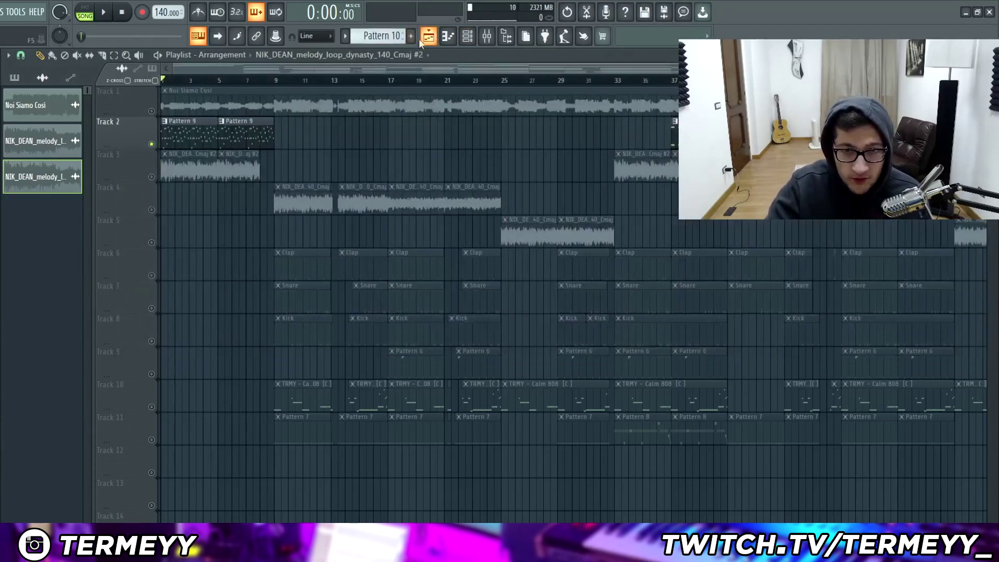
left_click(184, 138)
scroll(175, 196, "down", 2)
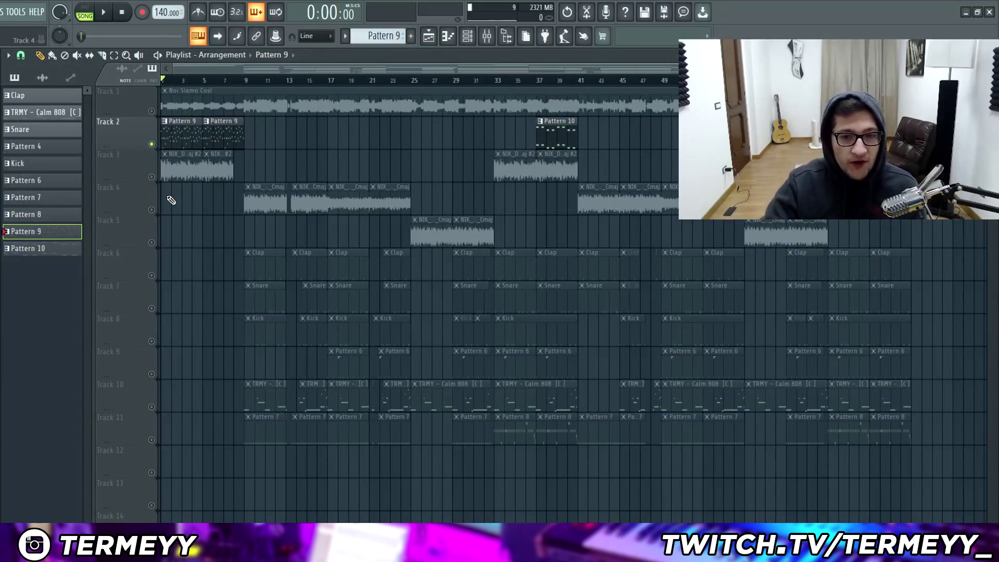
Open the Kontakt channel's piano roll for Pattern 9 from the channel rack.
left_click(465, 41)
right_click(200, 295)
left_click(205, 296)
right_click(201, 294)
left_click(201, 295)
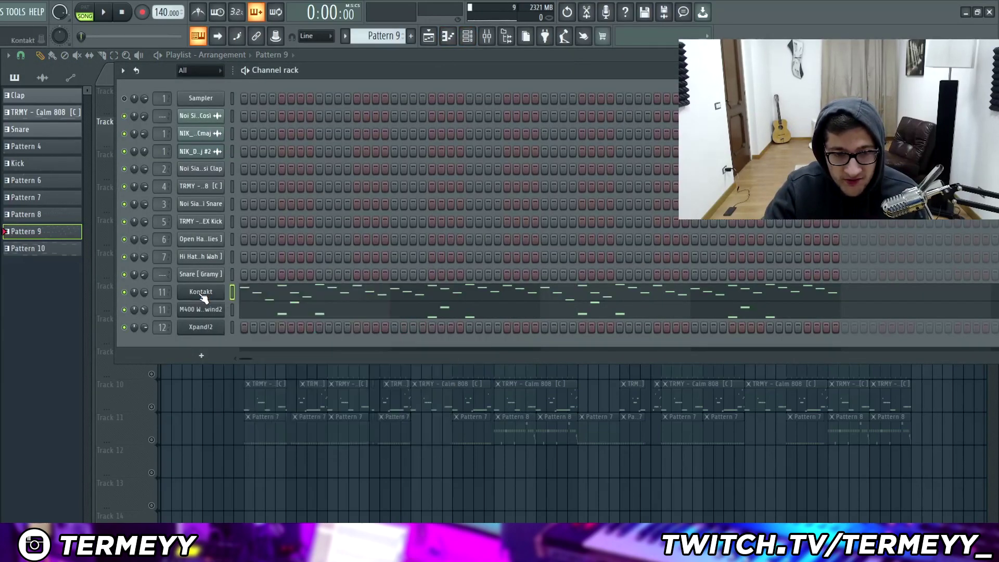
right_click(211, 301)
left_click(244, 292)
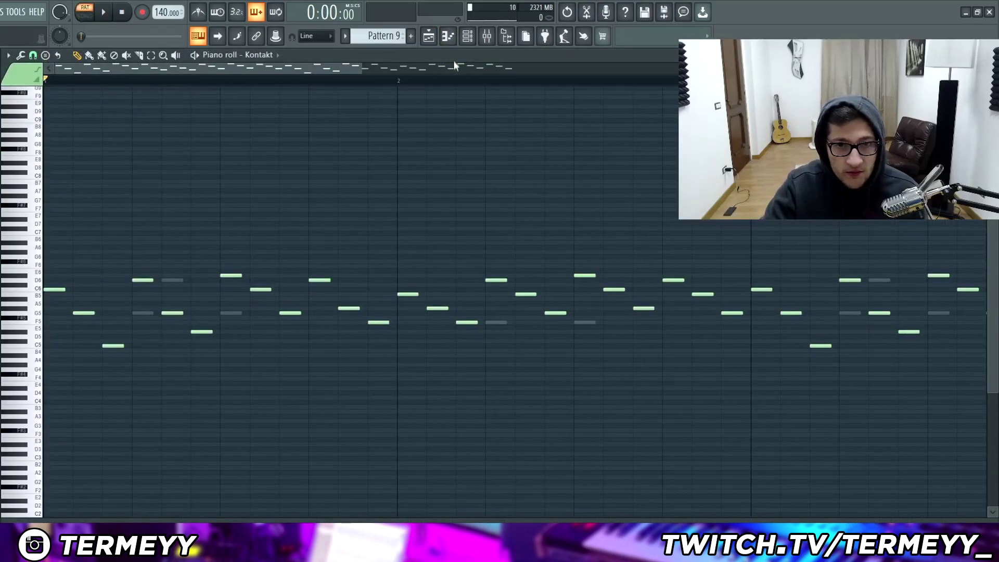
Mute the M400 Woodwind2 channel and play the Kontakt melody of Pattern 9 with all four bars in view.
left_click(468, 36)
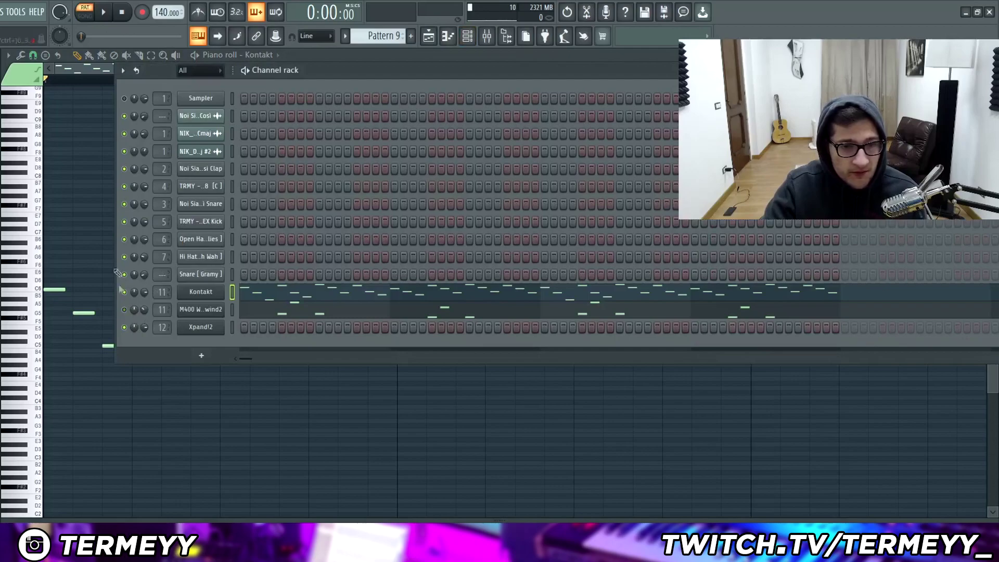
left_click(89, 73)
scroll(75, 251, "down", 5)
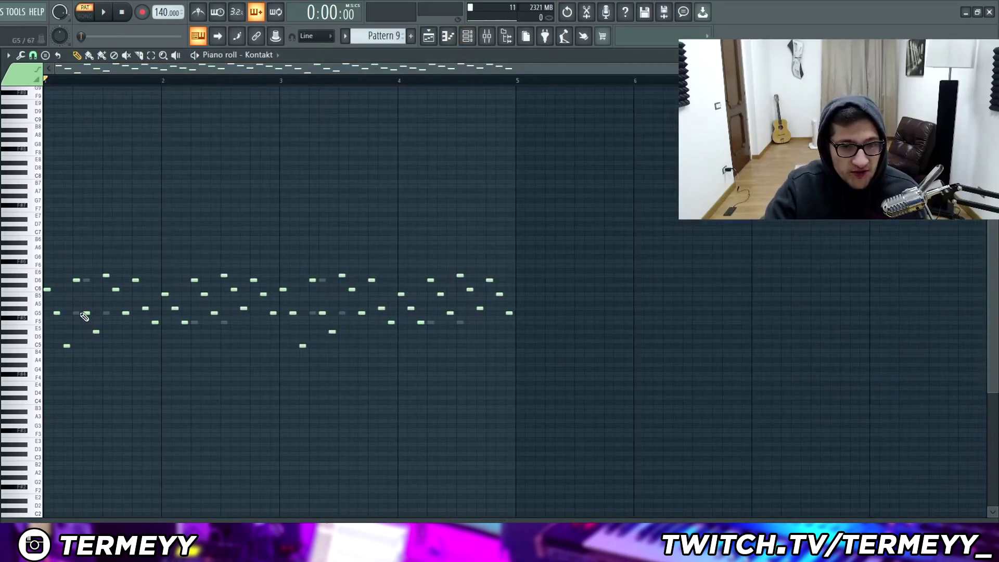
scroll(222, 275, "up", 2)
key("space")
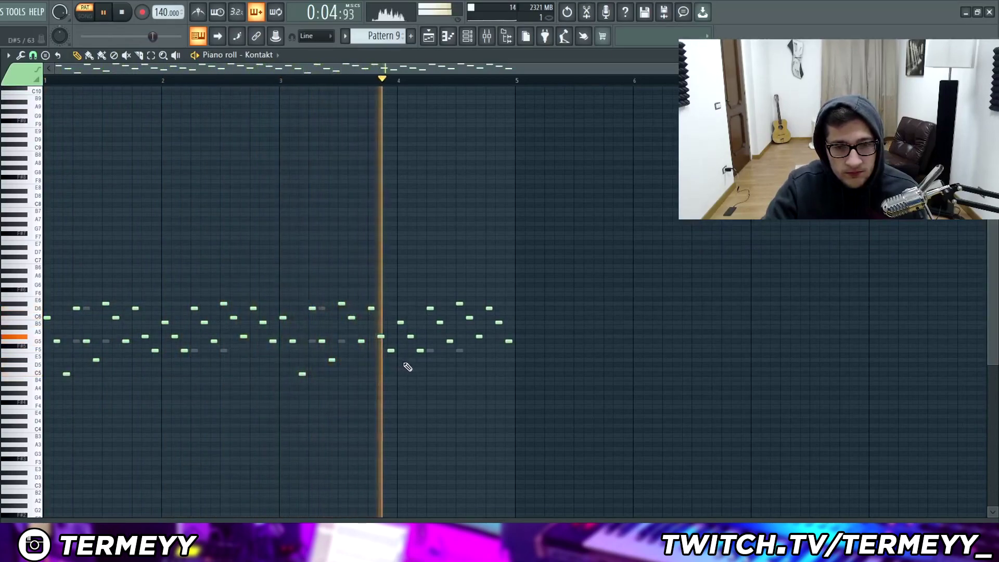
key("space")
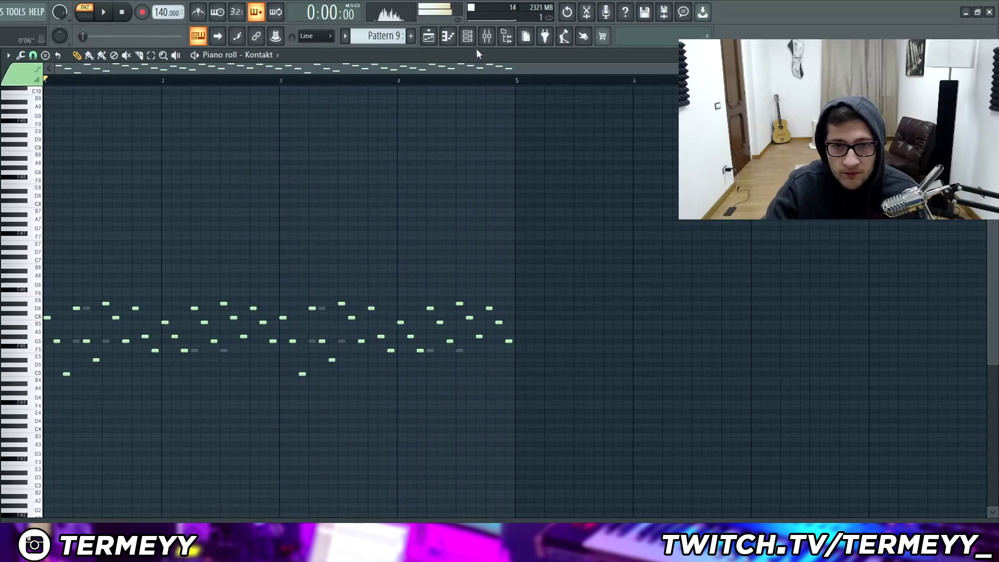
Transpose the Kontakt notes up one octave, play them, and transpose them back down one octave.
key("ctrl+Up")
key("space")
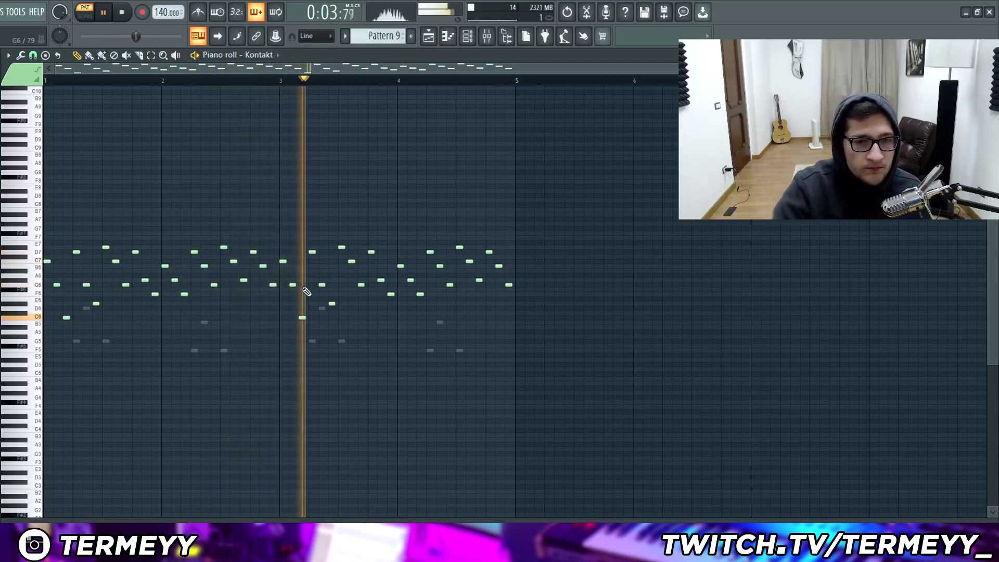
key("ctrl+Down")
key("space")
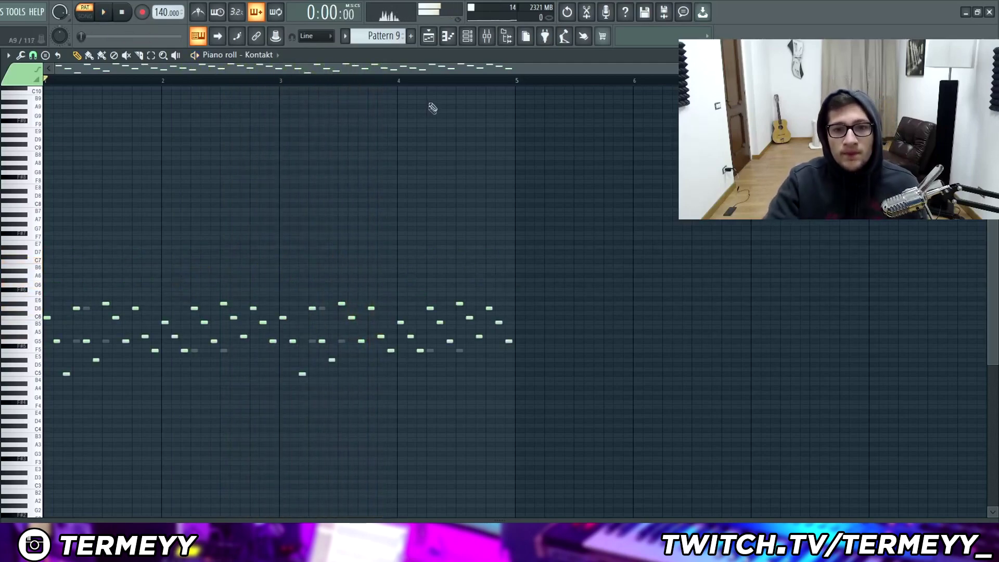
Mute the Kontakt channel, open the M400 Woodwind2 piano roll, play its notes, and return to the channel rack.
left_click(467, 37)
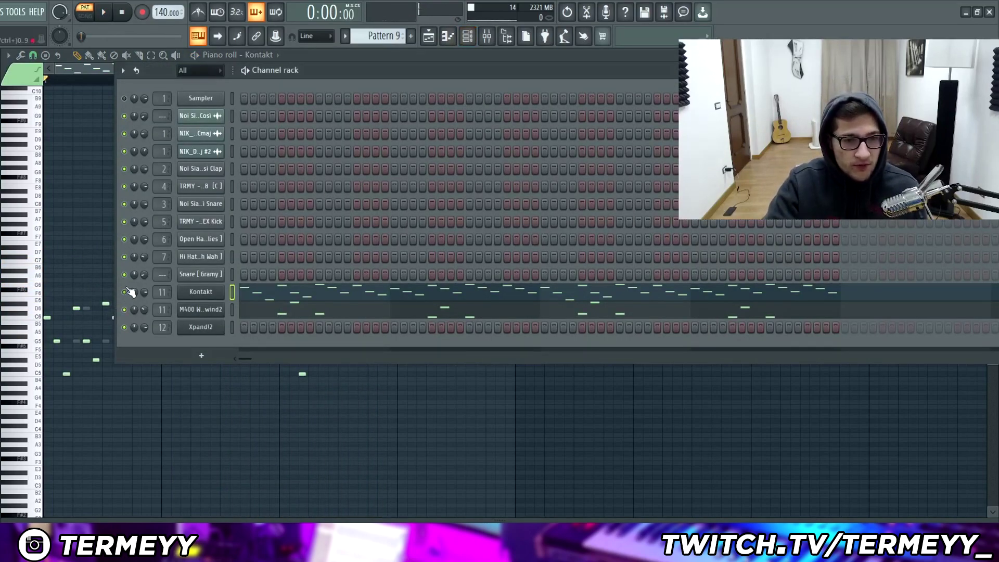
right_click(193, 308)
left_click(232, 305)
key("space")
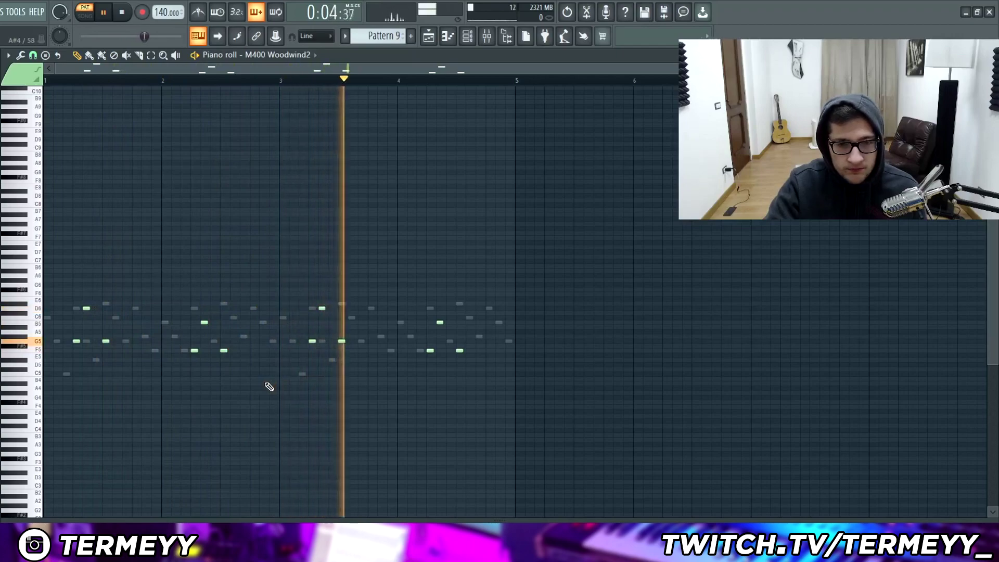
left_click(468, 37)
key("space")
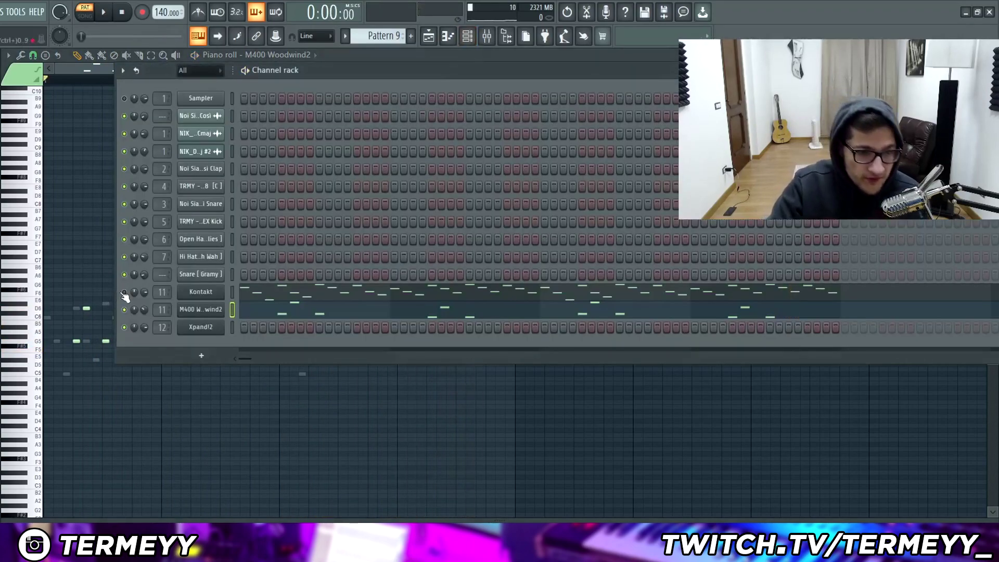
Reopen Pattern 9's Kontakt piano roll from the playlist, examine its notes up close, and return to the playlist.
left_click(430, 36)
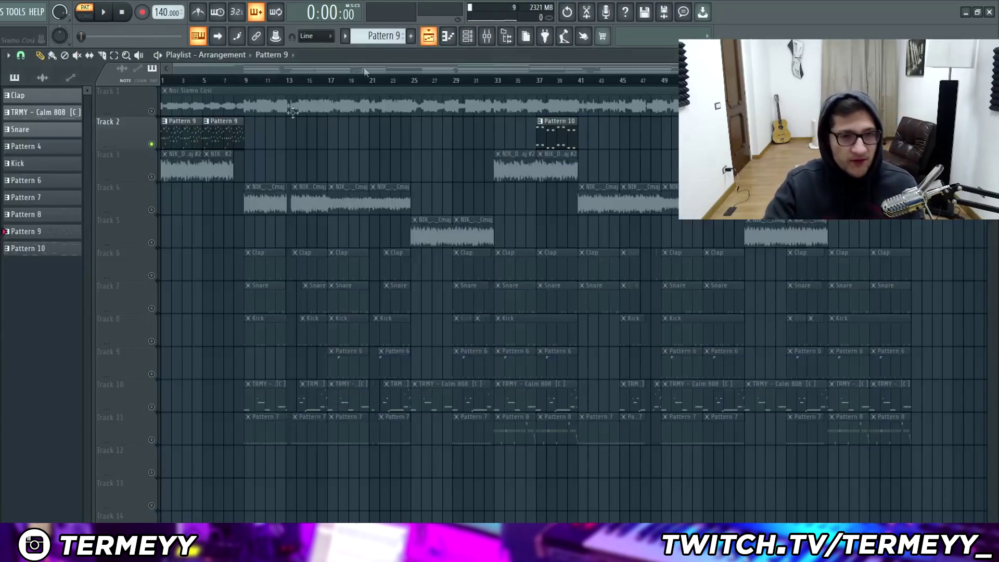
double_click(193, 140)
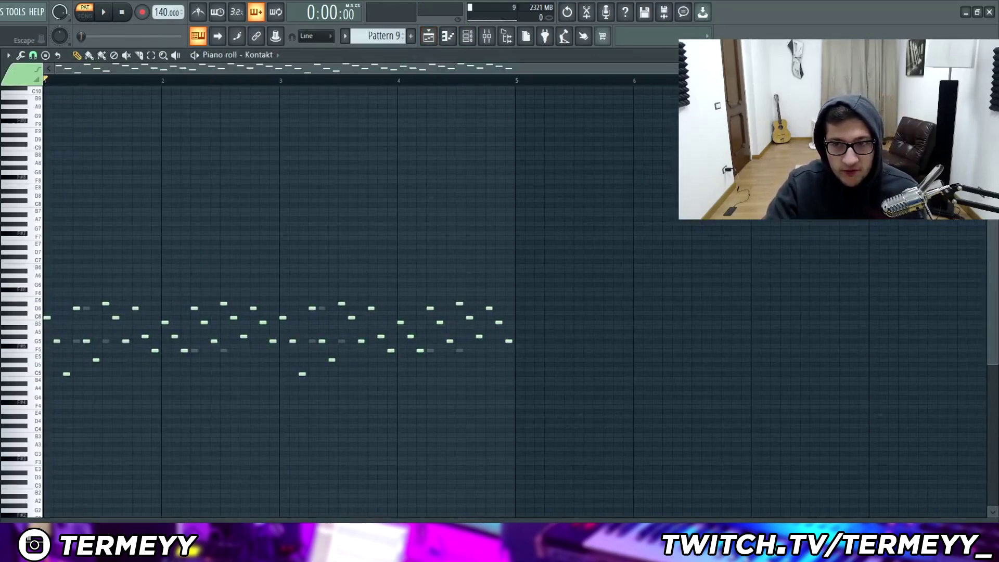
scroll(22, 359, "up", 6)
scroll(22, 376, "up", 3)
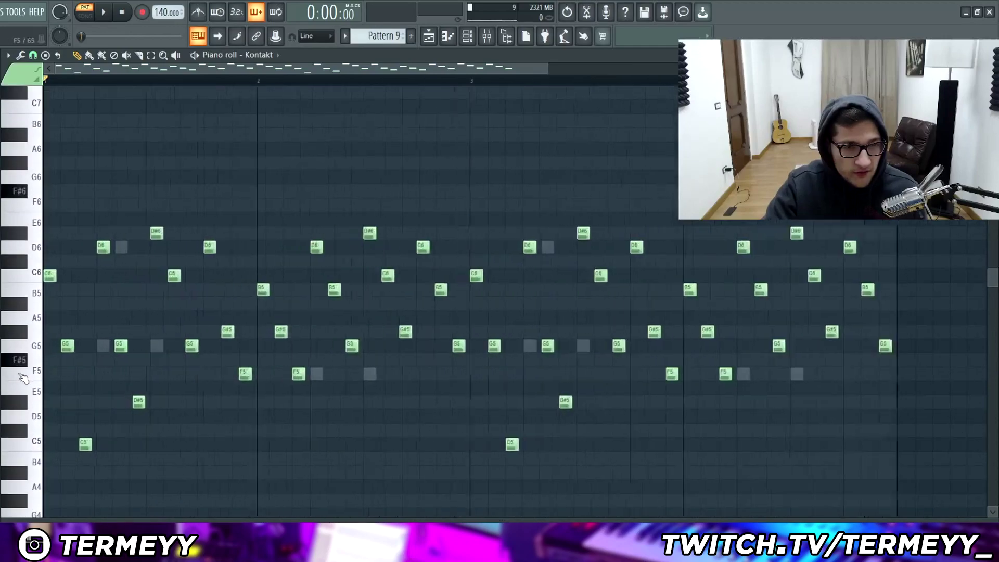
left_click(428, 38)
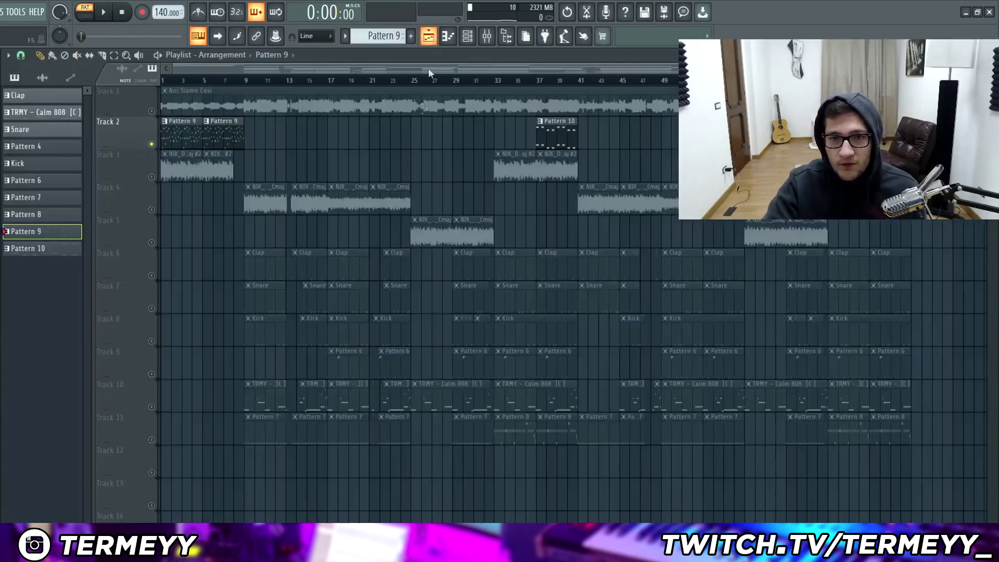
Place the playhead at bar 9 and solo the Clap track, Track 6.
left_click(246, 81)
scroll(207, 295, "up", 5)
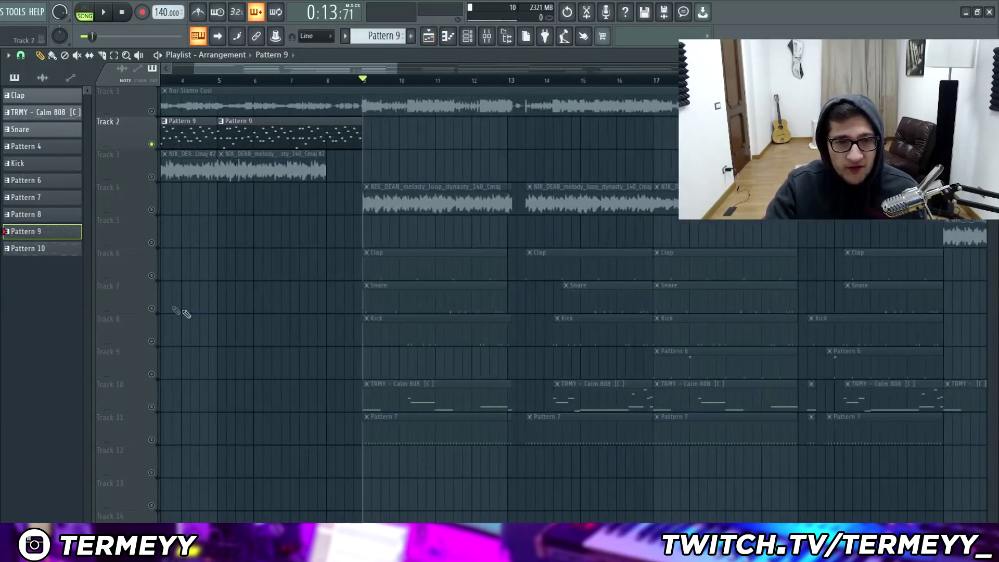
left_click(151, 276)
scroll(430, 413, "up", 4)
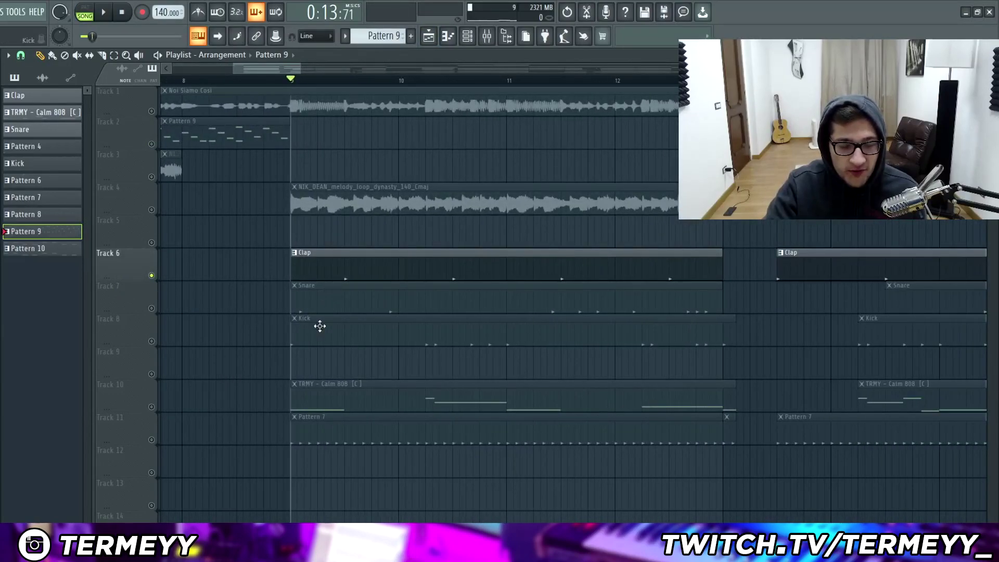
scroll(356, 335, "up", 2)
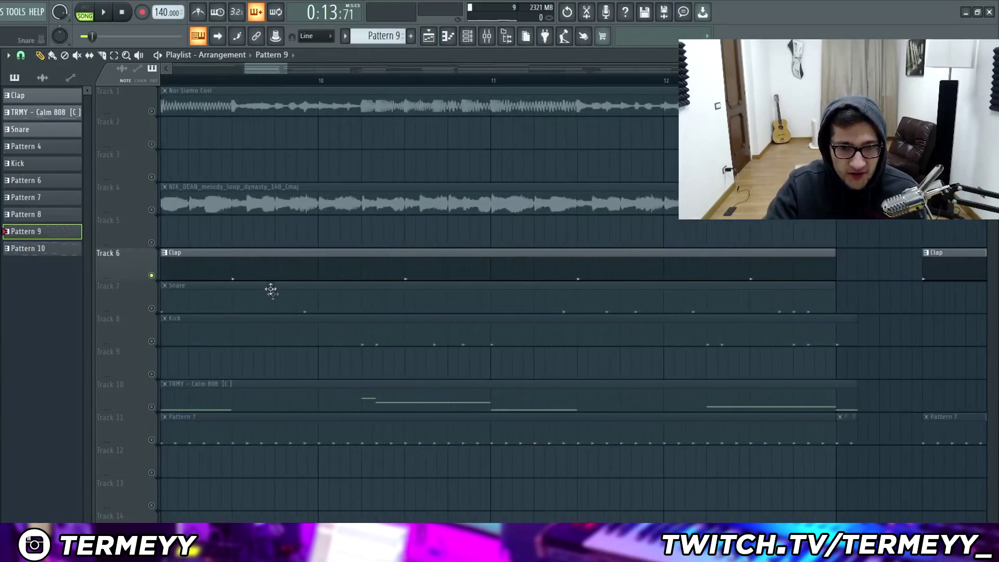
Open the Clap pattern's piano roll, play it, then go back to the playlist and stop playback.
double_click(257, 266)
key("space")
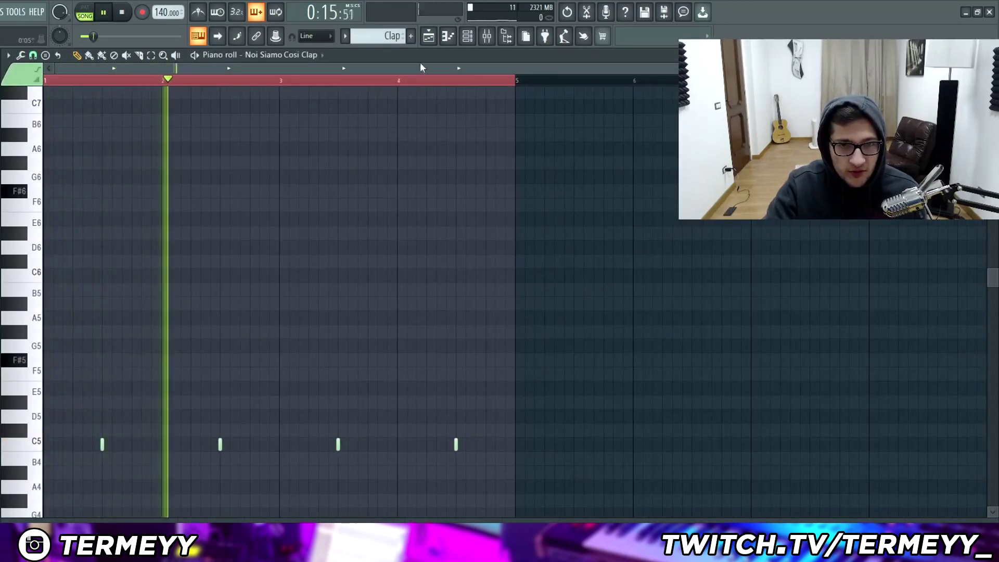
left_click(428, 36)
scroll(193, 259, "down", 2)
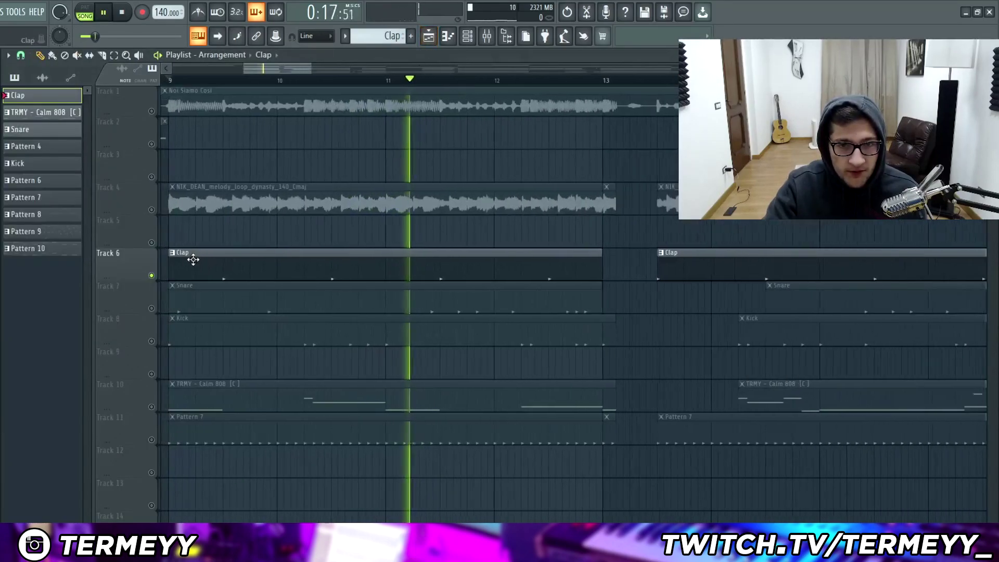
key("space")
Solo Track 7, open the Snare pattern's piano roll, and play the snare part.
right_click(148, 303)
left_click(144, 304)
right_click(152, 308)
double_click(230, 299)
key("space")
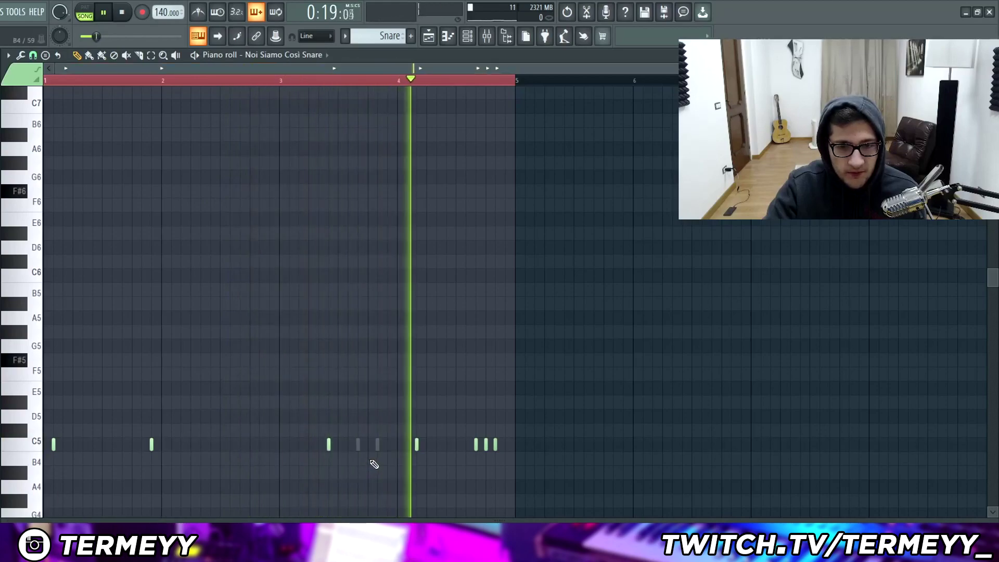
key("space")
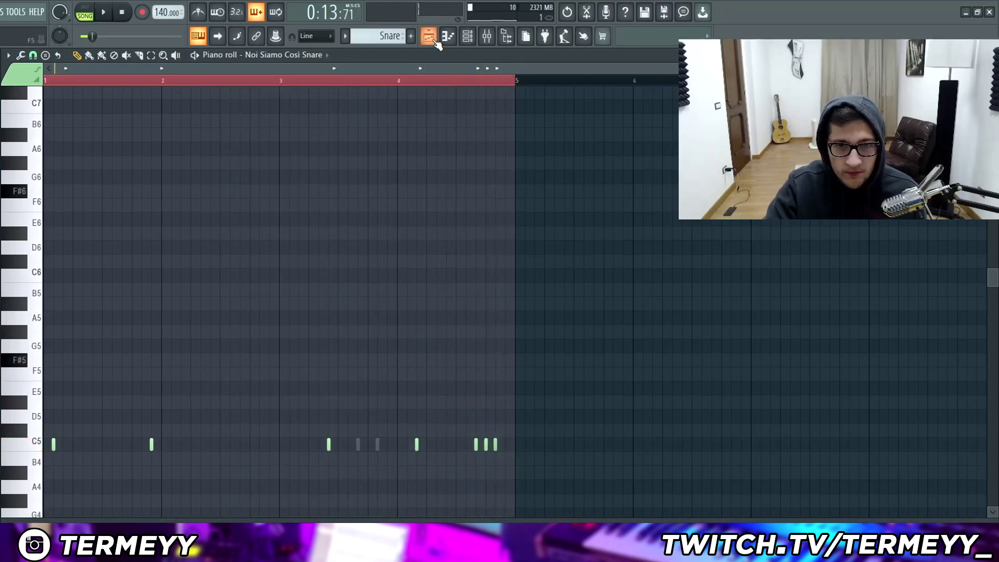
Solo Track 8, open the Kick pattern's piano roll, play it, and return to the playlist with playback stopped.
left_click(435, 41)
double_click(218, 336)
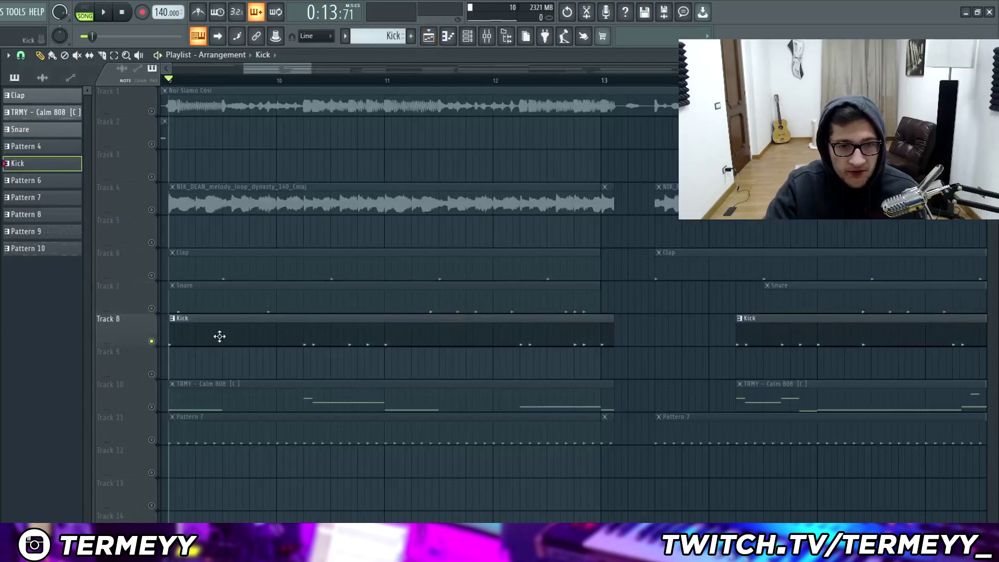
key("space")
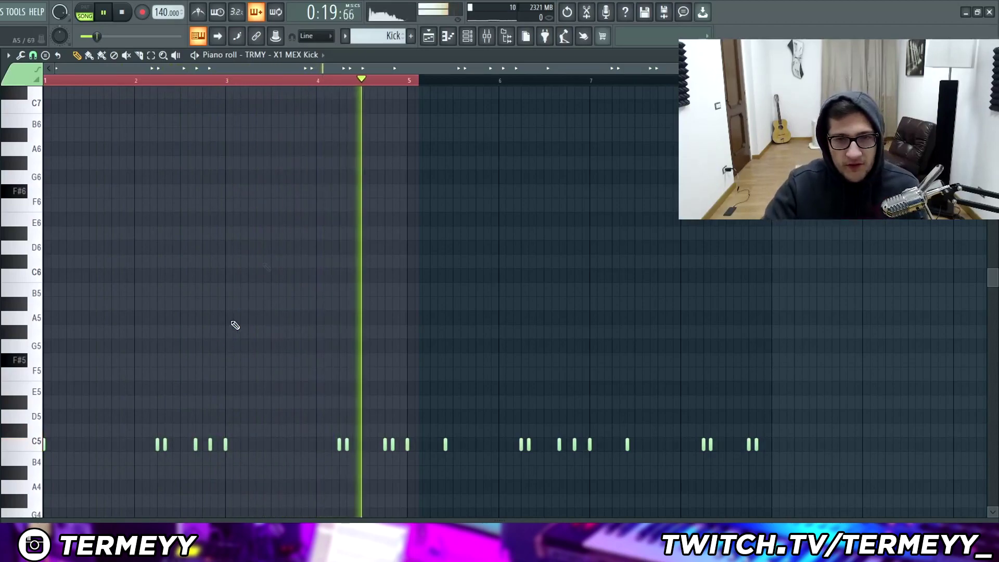
left_click(429, 38)
scroll(422, 186, "down", 3)
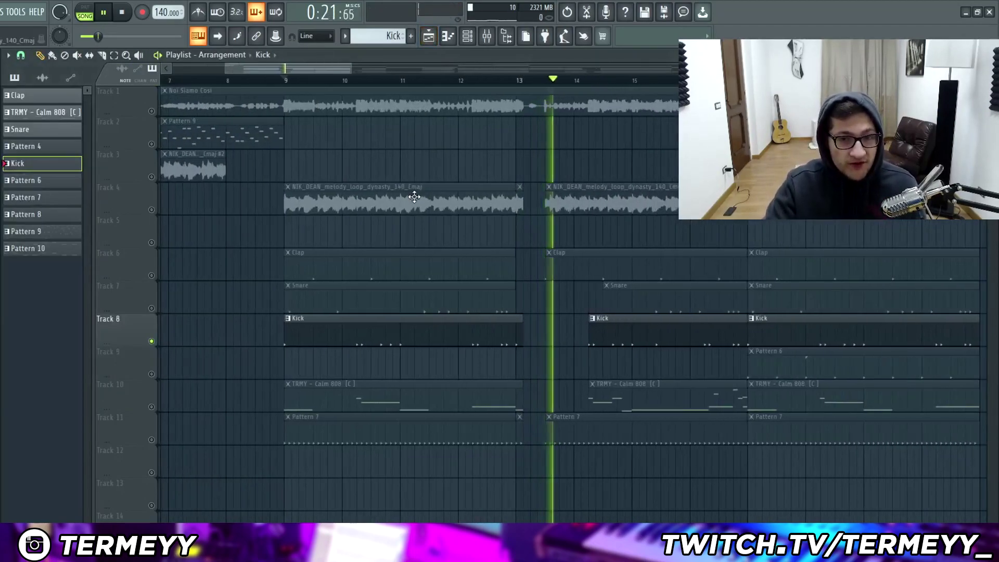
key("space")
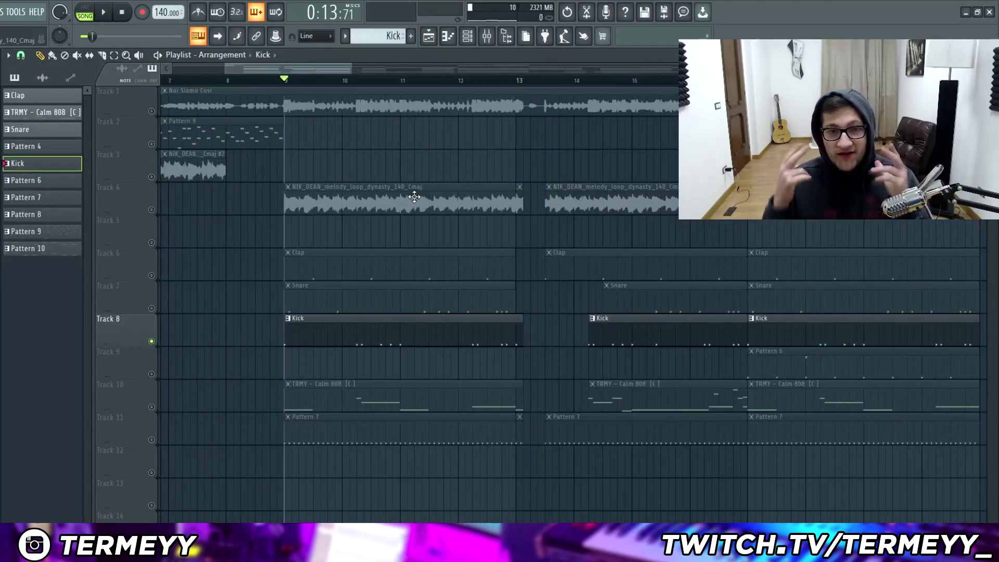
Solo Track 10, open the TRMY - Calm 808 piano roll, play its notes, and return to the playlist with playback stopped.
right_click(152, 408)
double_click(339, 392)
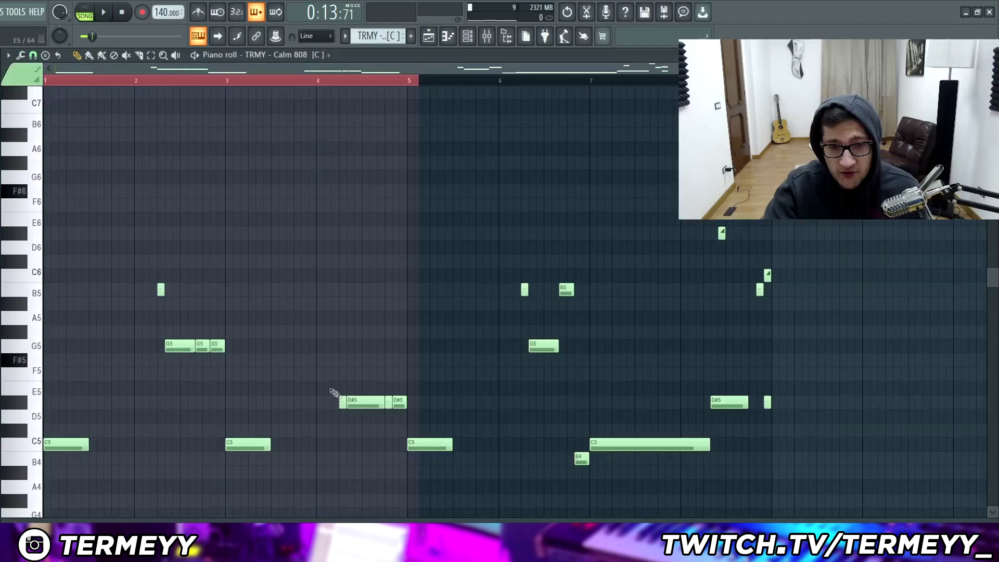
key("space")
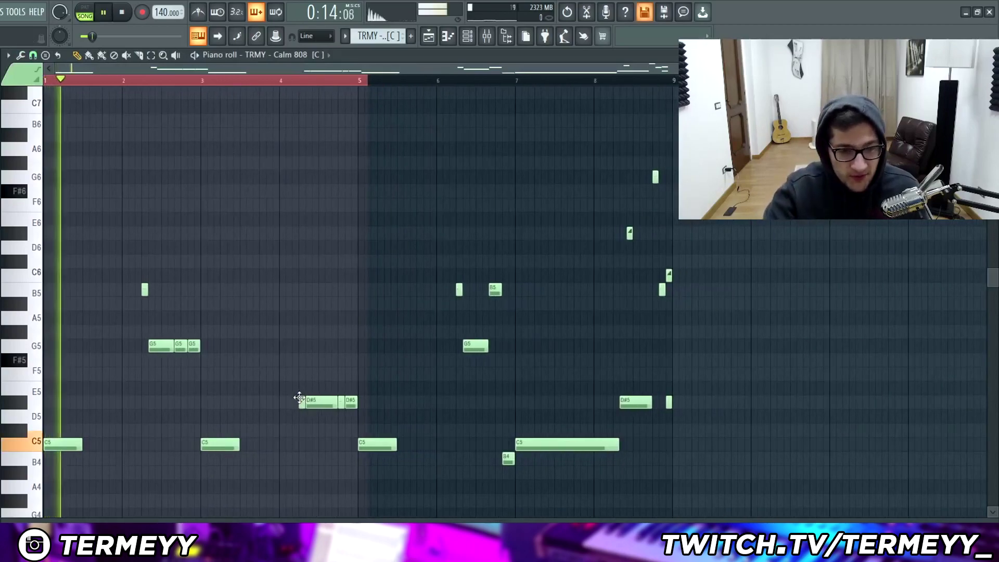
scroll(197, 250, "down", 2)
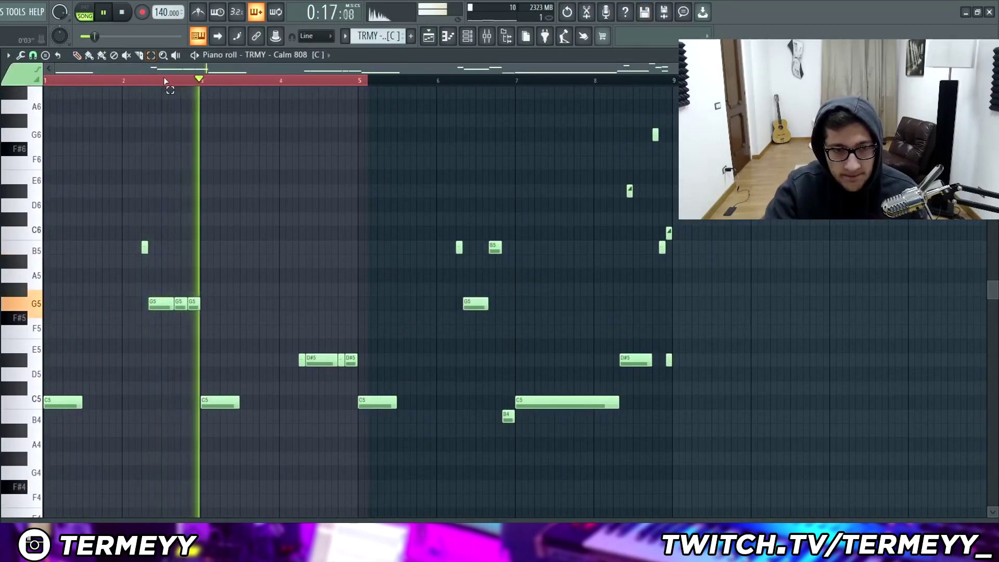
scroll(208, 136, "up", 5)
scroll(291, 200, "down", 2)
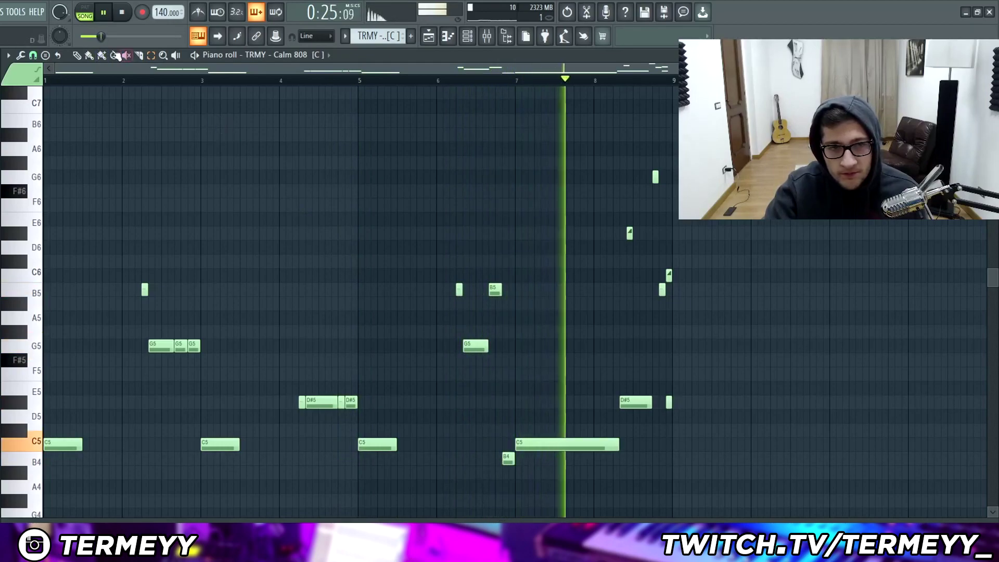
left_click(89, 57)
scroll(804, 282, "up", 6)
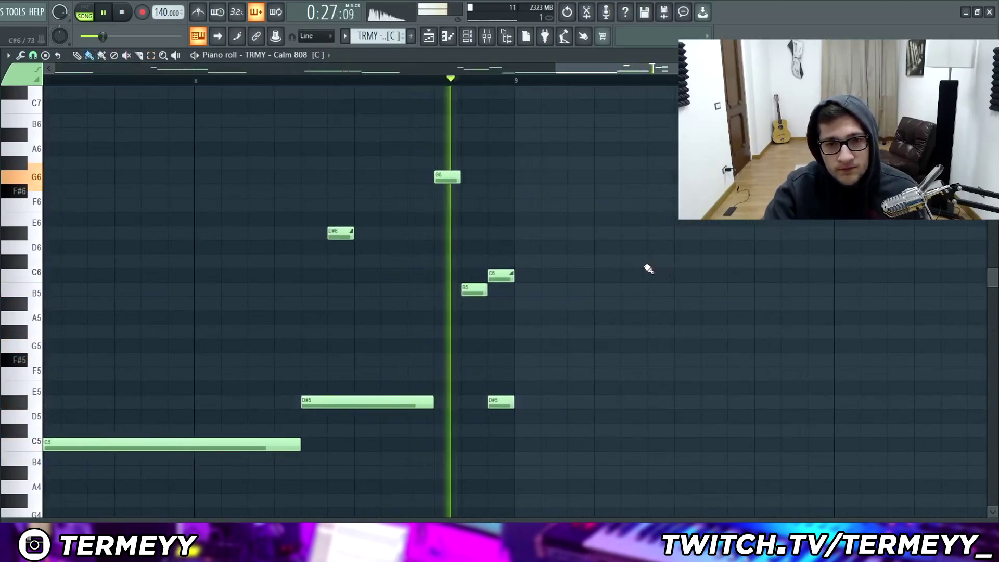
left_click(436, 40)
key("space")
Solo Track 11, play Pattern 7's hi-hat notes in the piano roll, then go back to the playlist and stop playback.
double_click(366, 419)
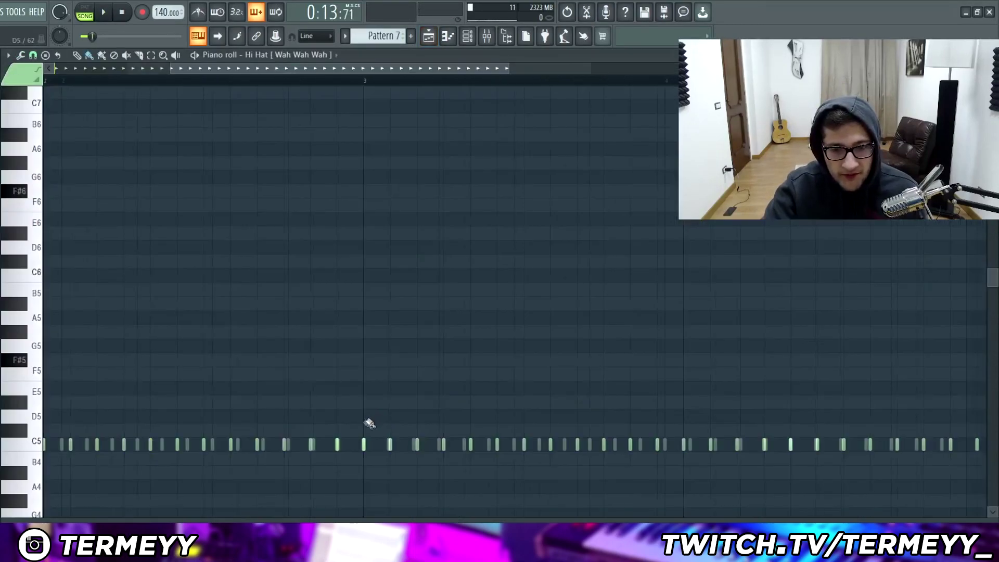
key("space")
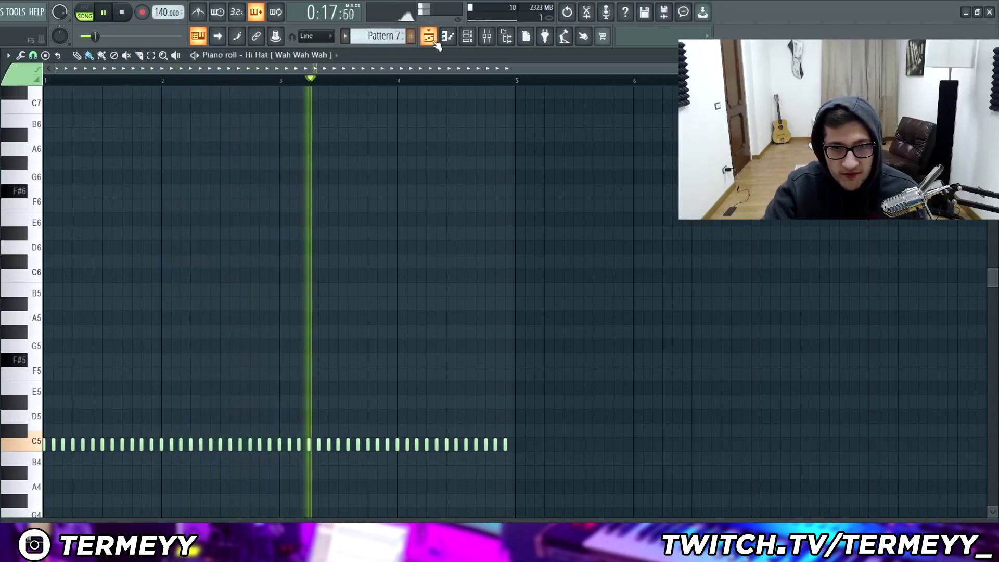
key("F5")
key("space")
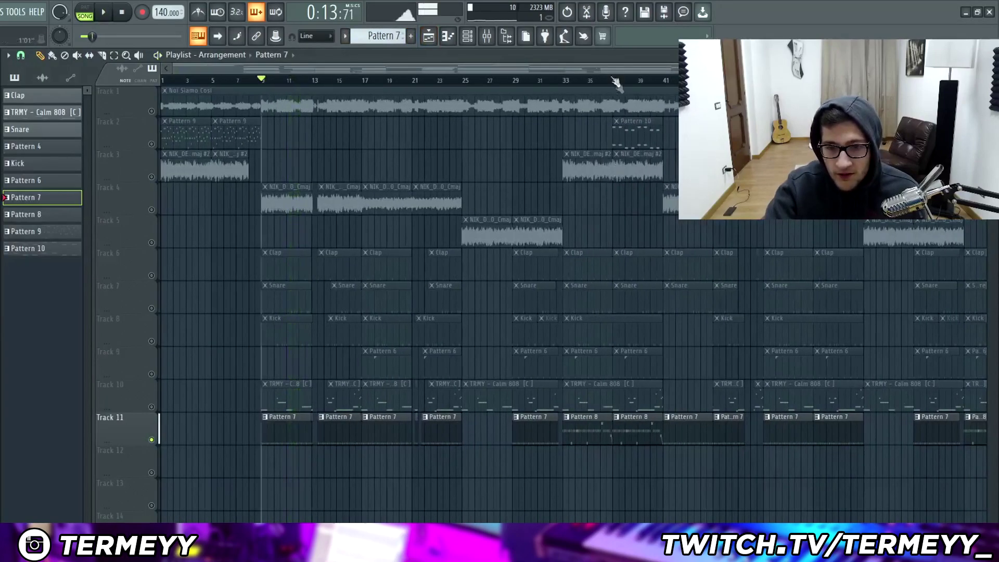
Place the playhead at bar 33 and open Pattern 8 on Track 11 to examine it, then return to the playlist.
left_click(574, 83)
double_click(503, 430)
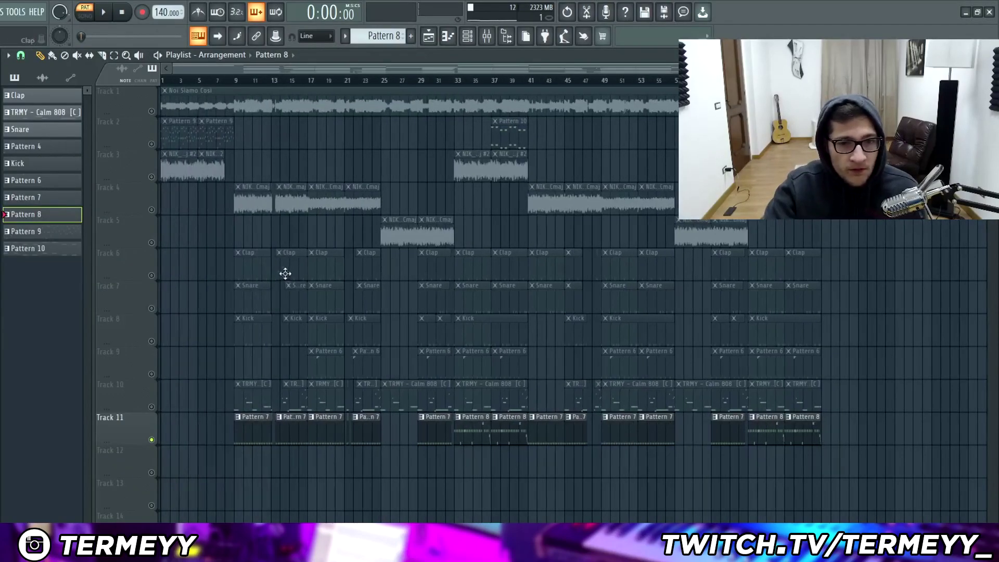
scroll(285, 273, "up", 5)
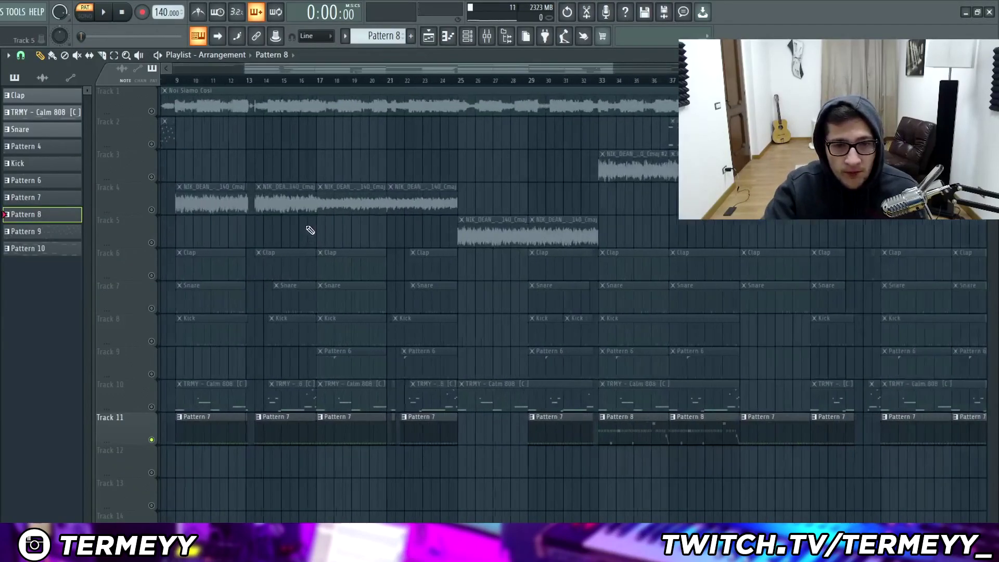
Place the playhead at bar 17, solo Track 9, play the Pattern 6 part, and stop playback.
left_click(330, 82)
left_click(157, 379)
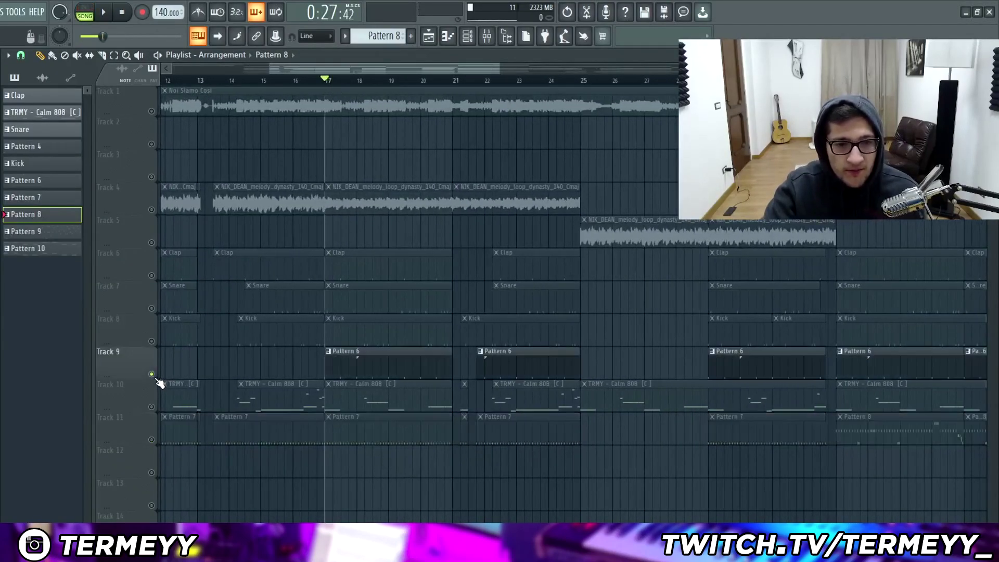
key("space")
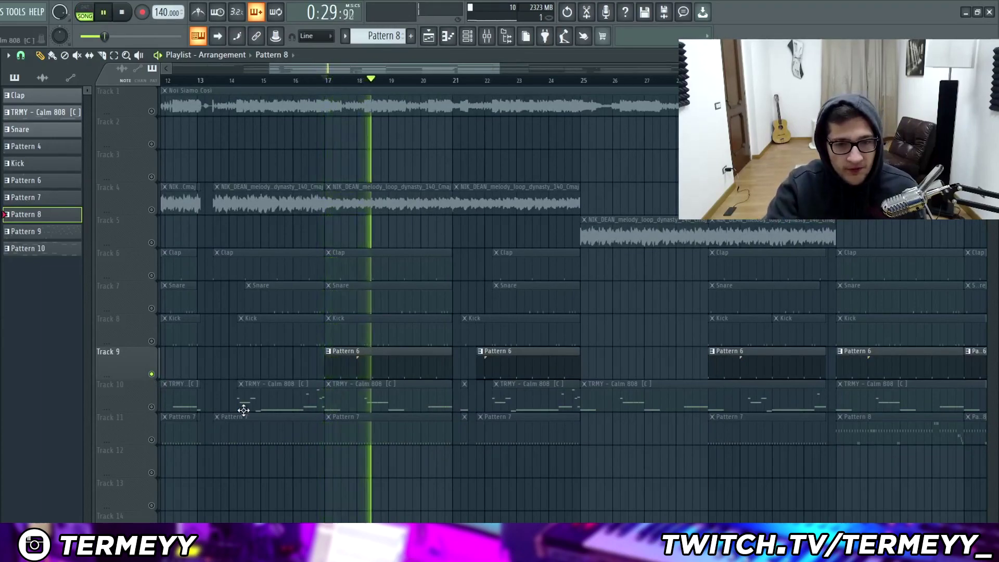
scroll(287, 395, "down", 3)
scroll(287, 396, "down", 3)
key("space")
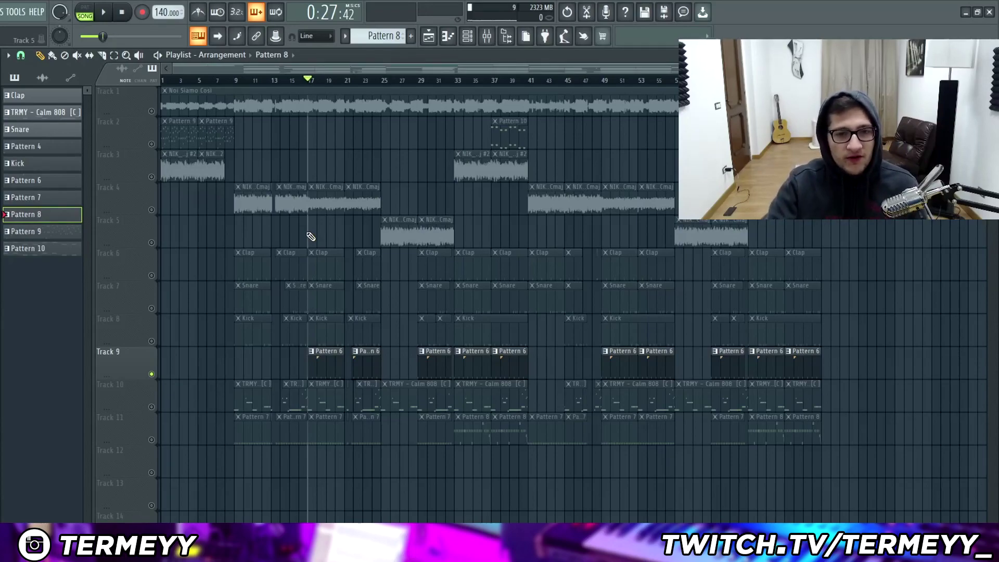
Enable every track except Track 1 and play the full beat from bar 9, jumping ahead to bar 25.
left_click(246, 81)
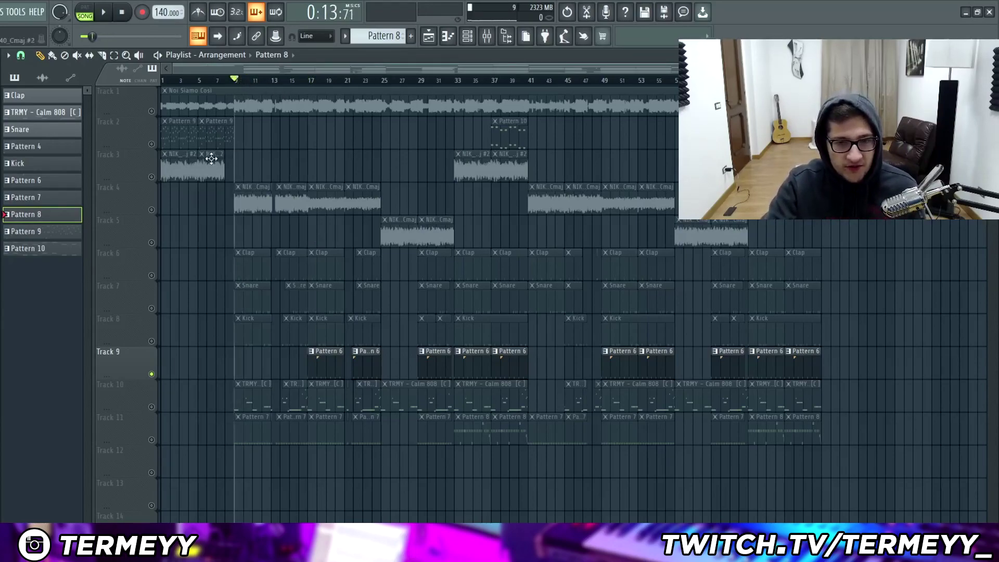
key("space")
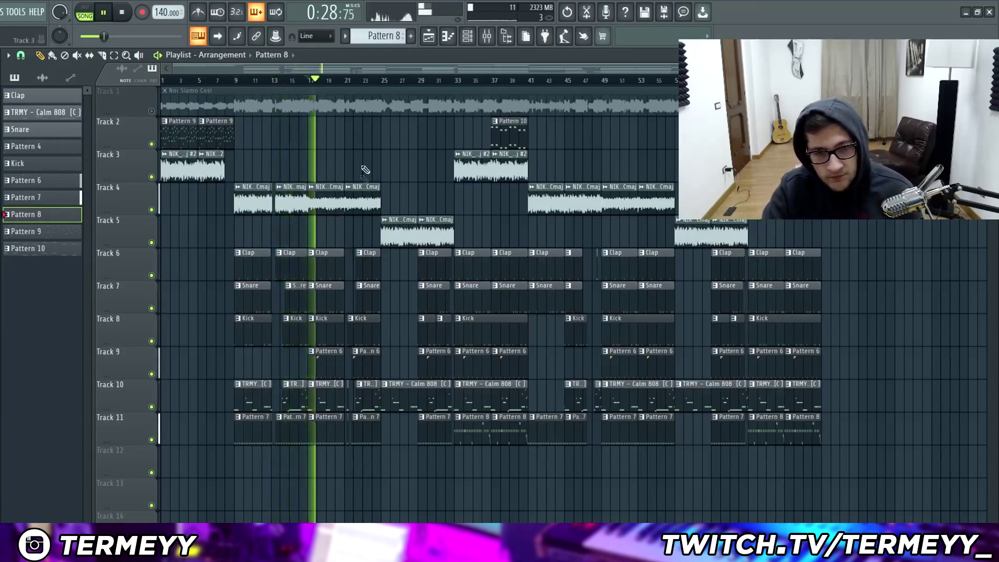
left_click(387, 82)
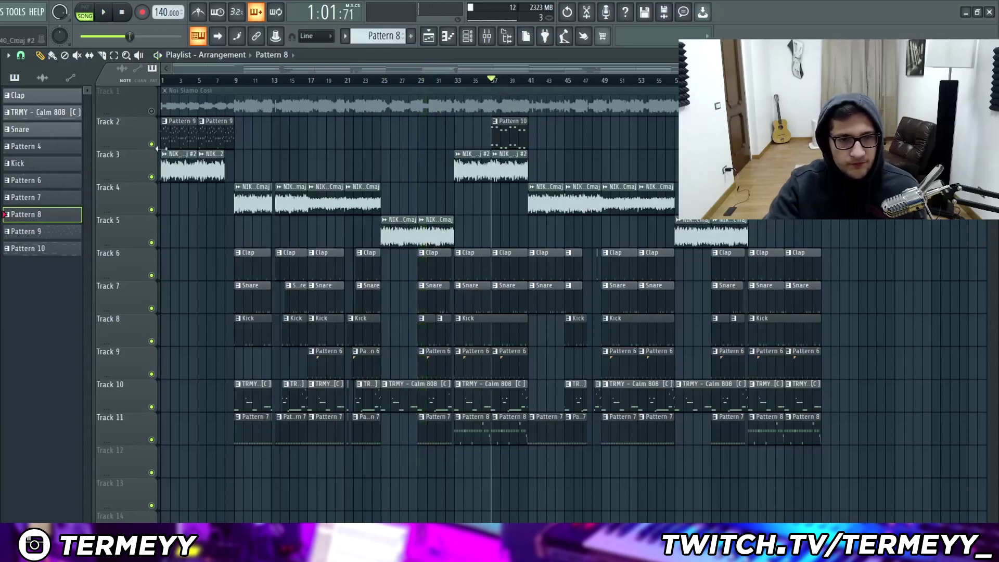
Solo Track 2, play Pattern 10 from bar 37, and bring up the channel rack to check its Xpand!2 instrument.
right_click(157, 147)
right_click(151, 145)
key("space")
left_click(467, 36)
key("space")
key("space")
key("space")
Dismiss the Xpand!2 channel's options and load the Decap_Flute_From_Africa_Stab sample into a new channel.
right_click(209, 328)
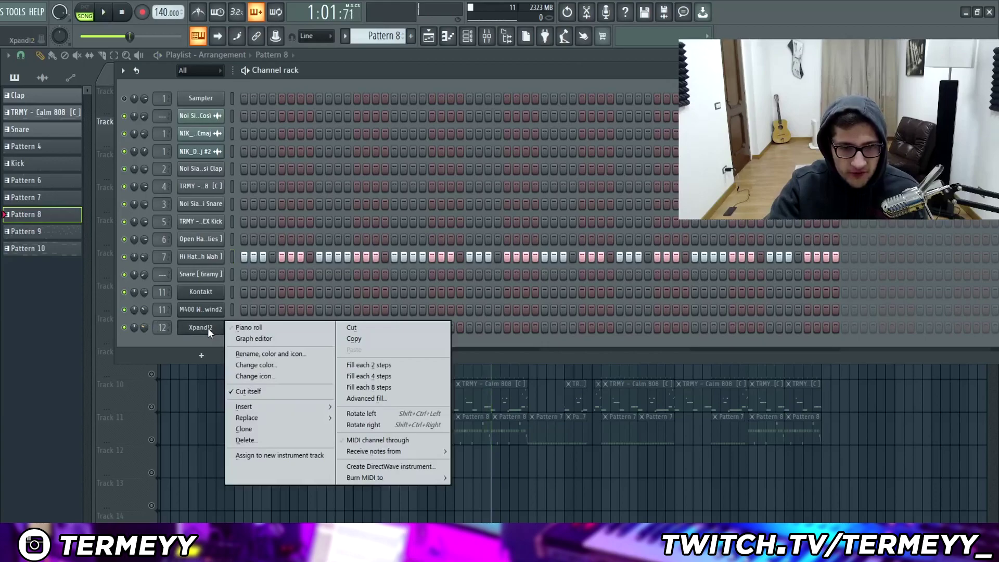
left_click(185, 348)
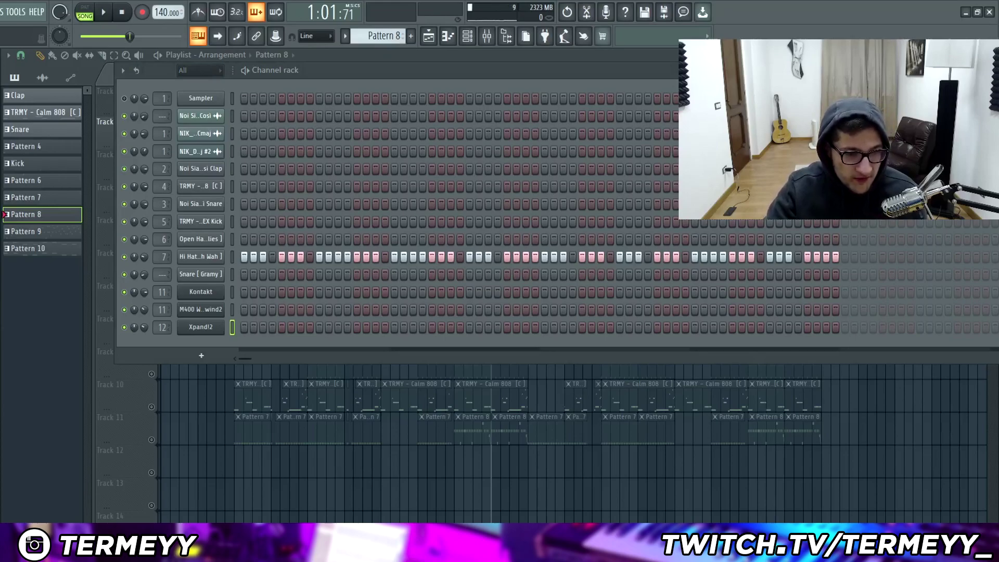
right_click(1, 388)
left_click(4, 418)
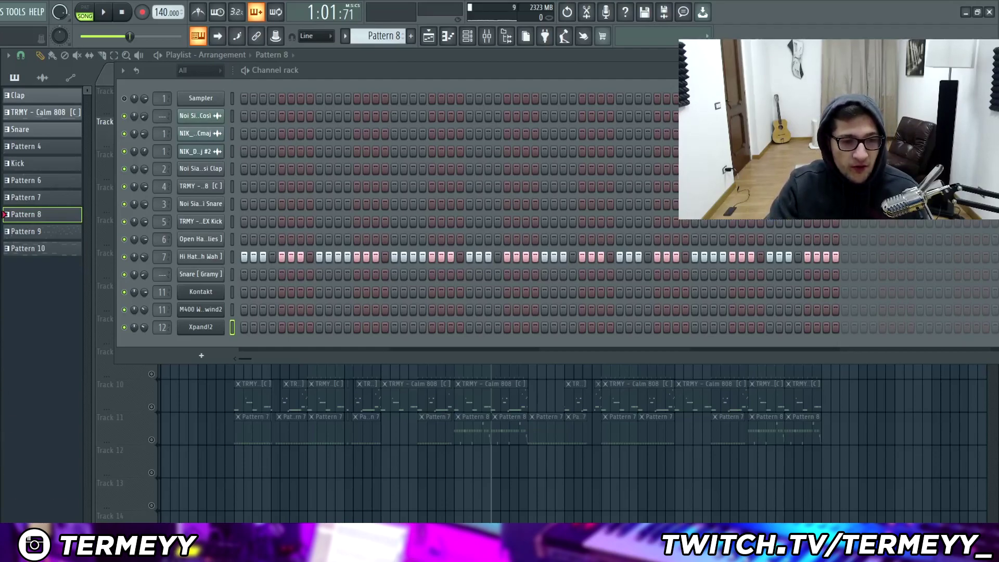
Move all of Pattern 10's Xpand!2 notes to the Decap_Flute_From_Africa_Stab channel's piano roll.
left_click(429, 36)
double_click(508, 136)
key("ctrl+a")
key("ctrl+x")
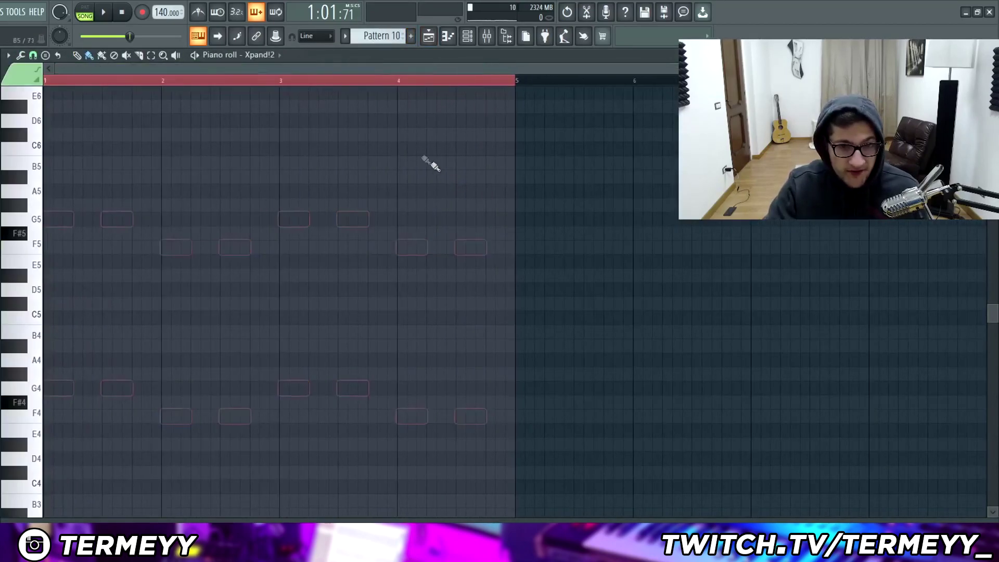
left_click(257, 59)
left_click(287, 243)
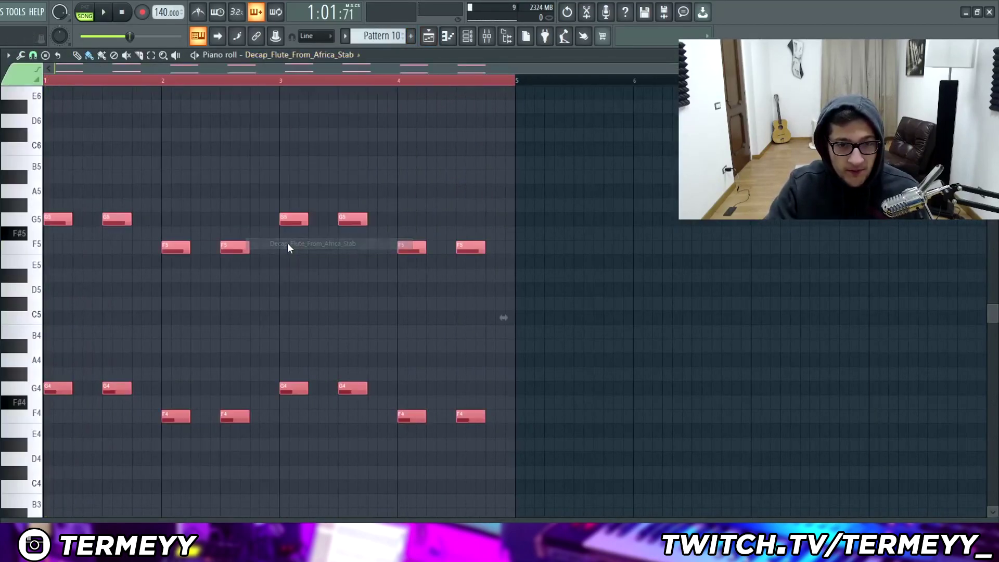
Open the Decap_Flute_From_Africa_Stab channel's settings and inspect its sample in Edison.
left_click(467, 36)
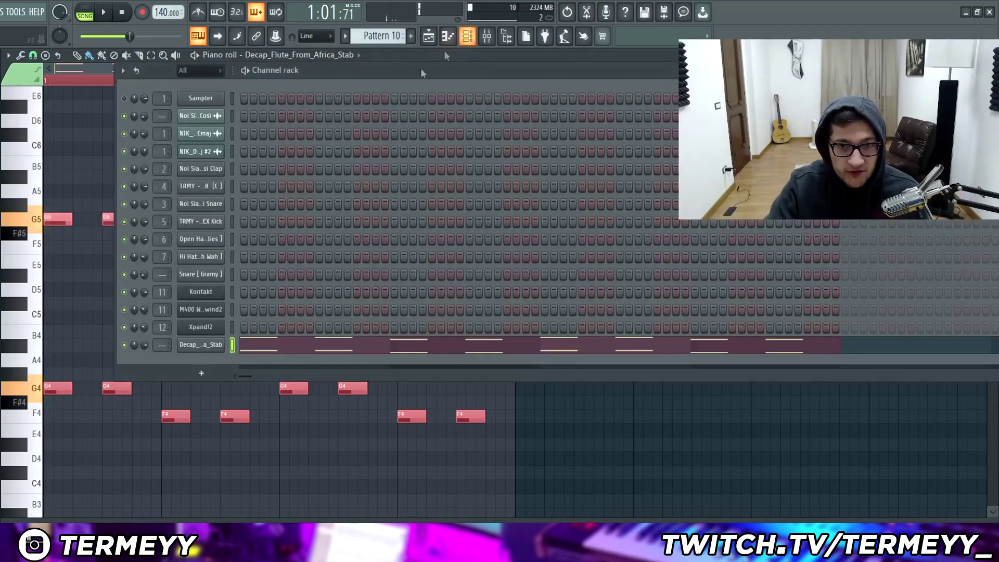
left_click(215, 346)
key("ctrl+e")
left_click(137, 206)
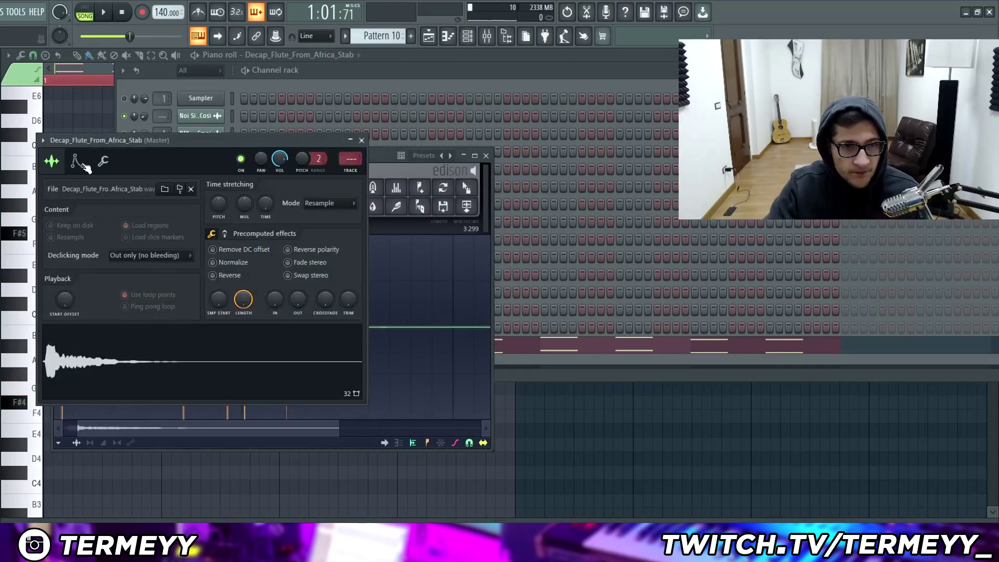
Set the flute sample's root note to G#5 and play Pattern 10's notes in the piano roll.
left_click(103, 161)
left_click(234, 383)
right_click(230, 374)
key("space")
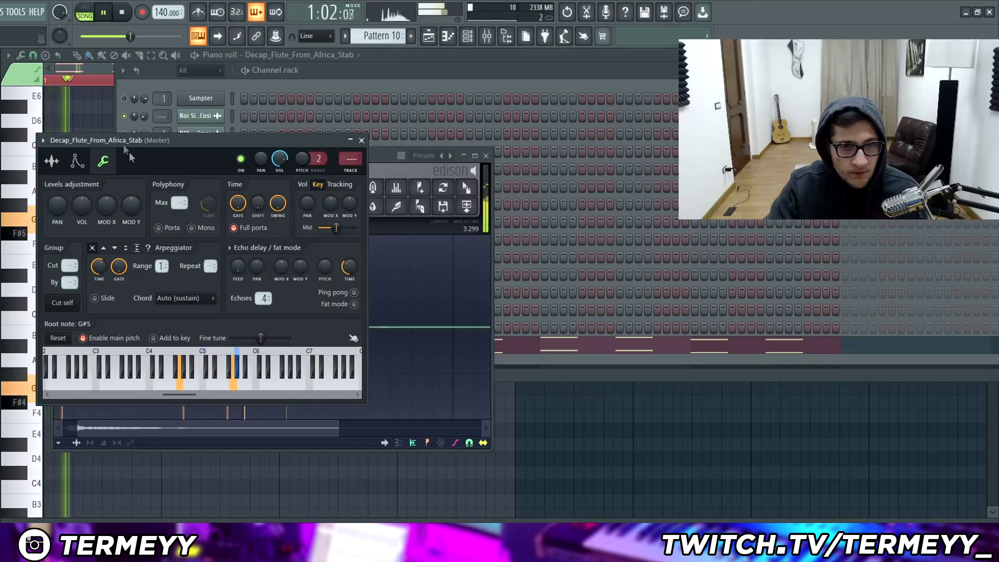
left_click(98, 81)
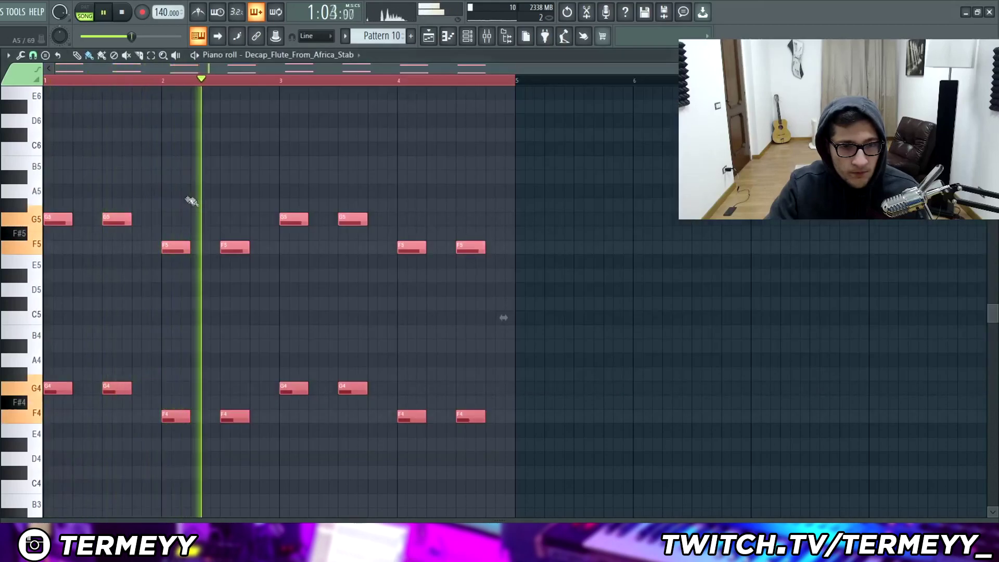
Return to the playlist and switch the track soloing to check the flute part against the beat.
key("F5")
scroll(576, 197, "up", 3)
right_click(151, 111)
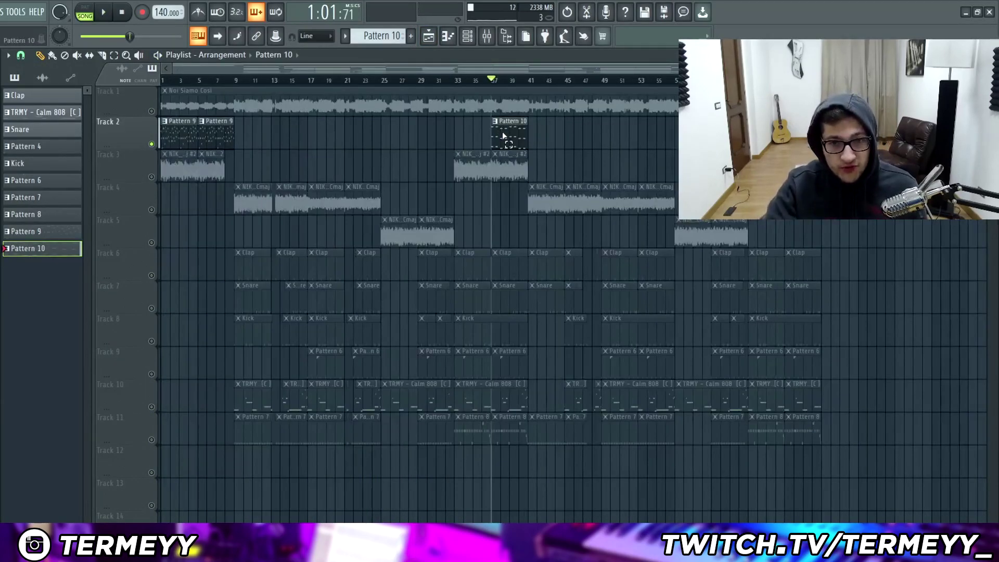
Layer Pattern 10's flute part with matching notes at G6 and F6, play it, and return to the playlist.
double_click(503, 133)
key("ctrl+a")
scroll(259, 276, "down", 3)
key("space")
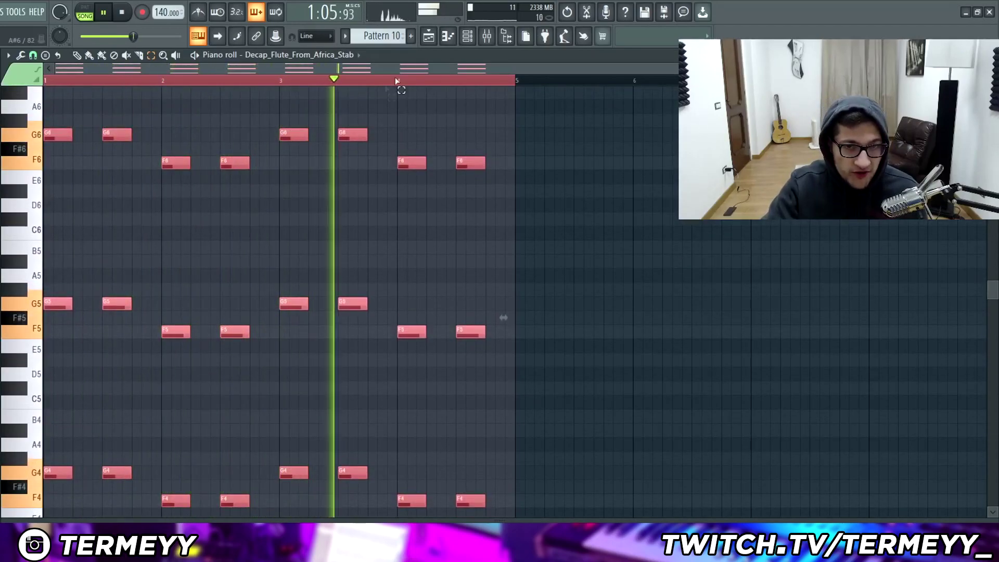
left_click(428, 36)
key("space")
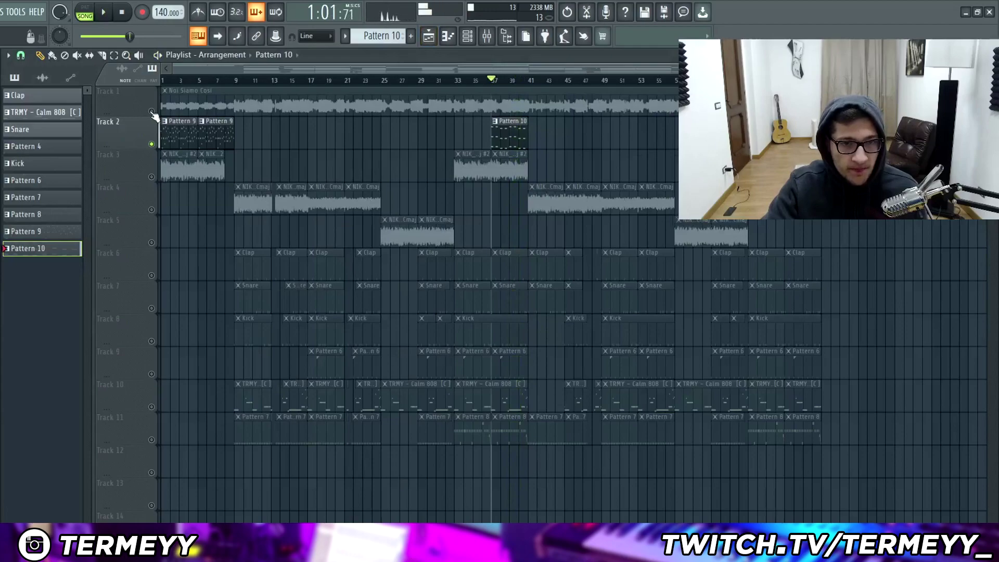
Enable every track except Track 1, play the beat from bar 37 while checking the channel rack, and stop playback.
right_click(151, 112)
left_click(151, 112)
key("space")
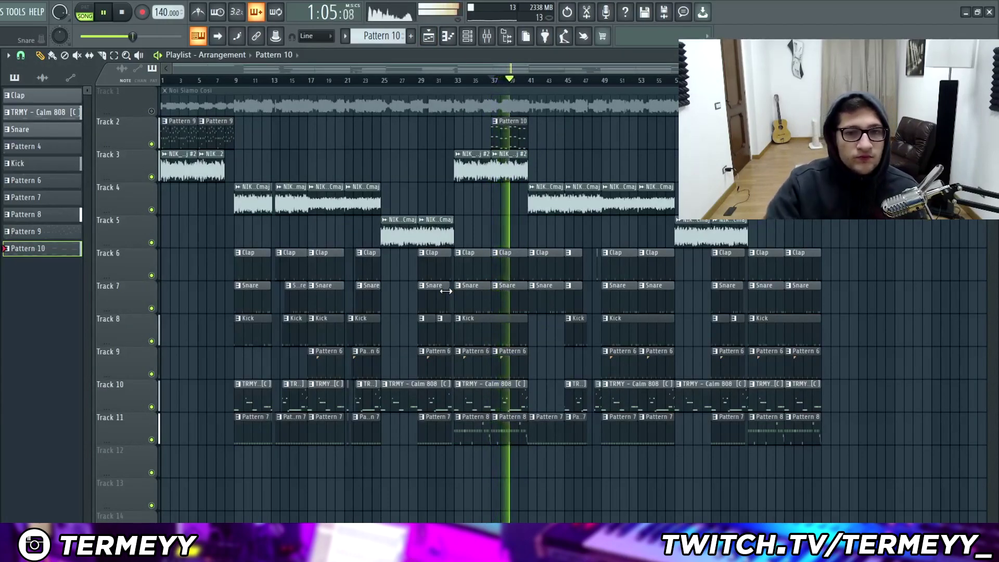
key("F6")
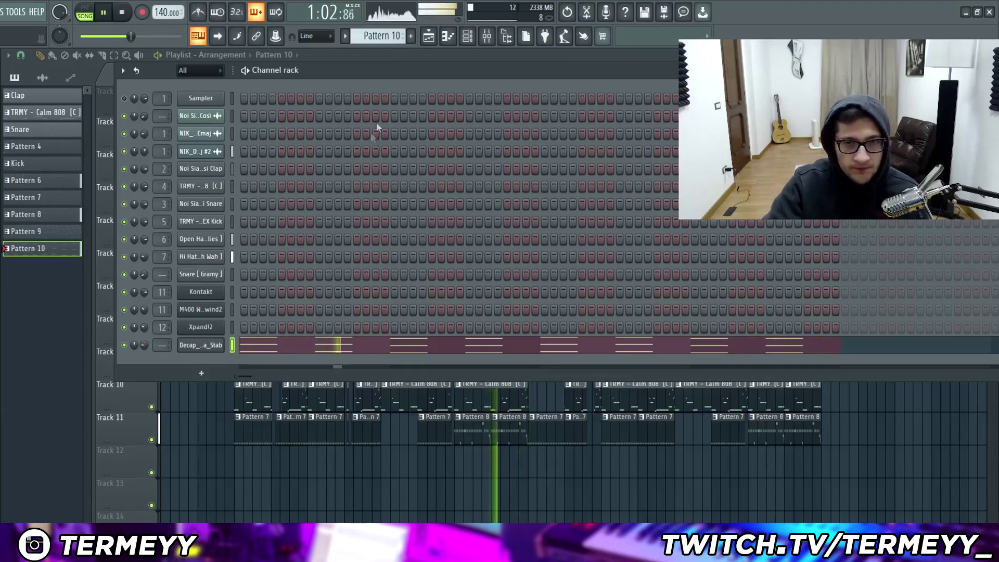
key("F6")
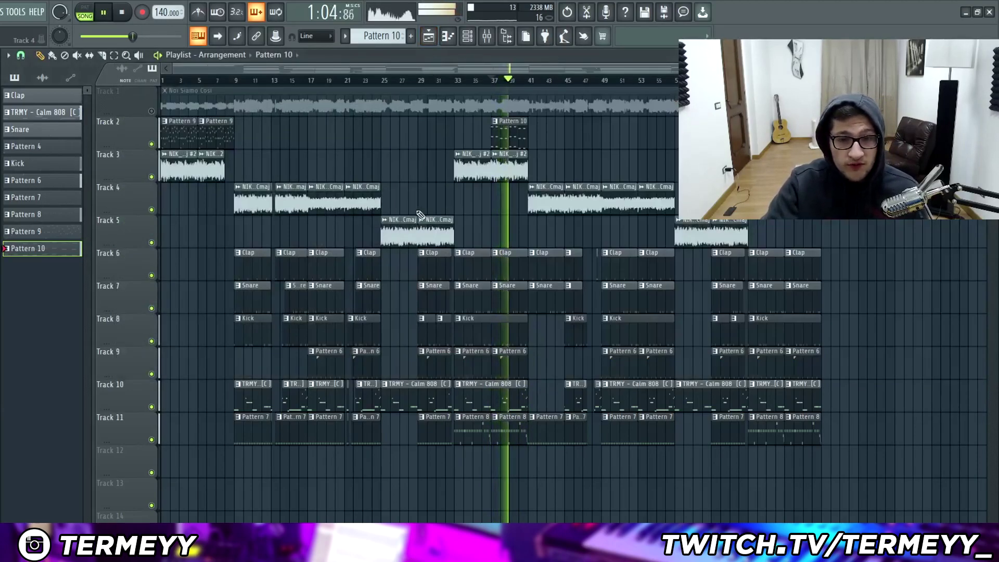
key("space")
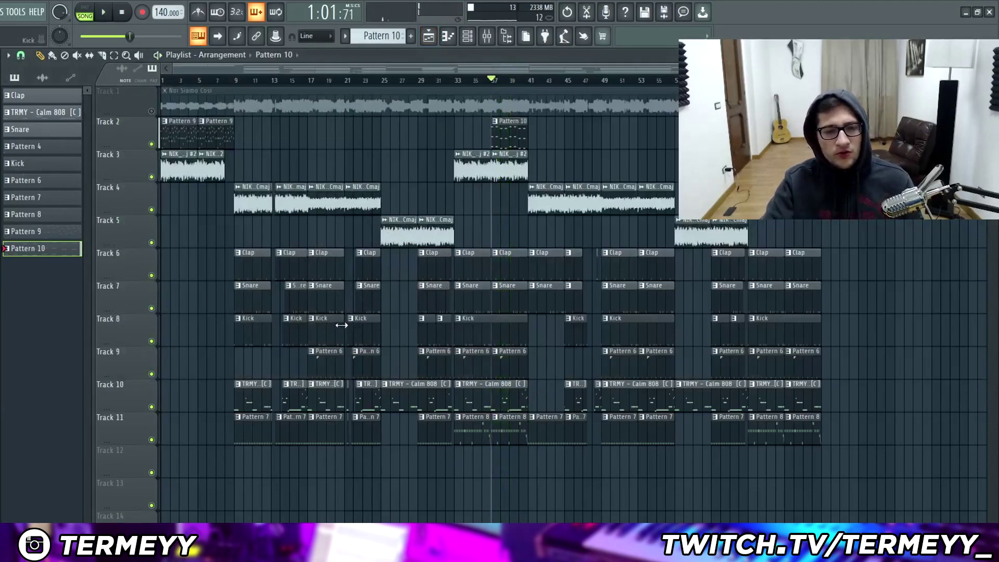